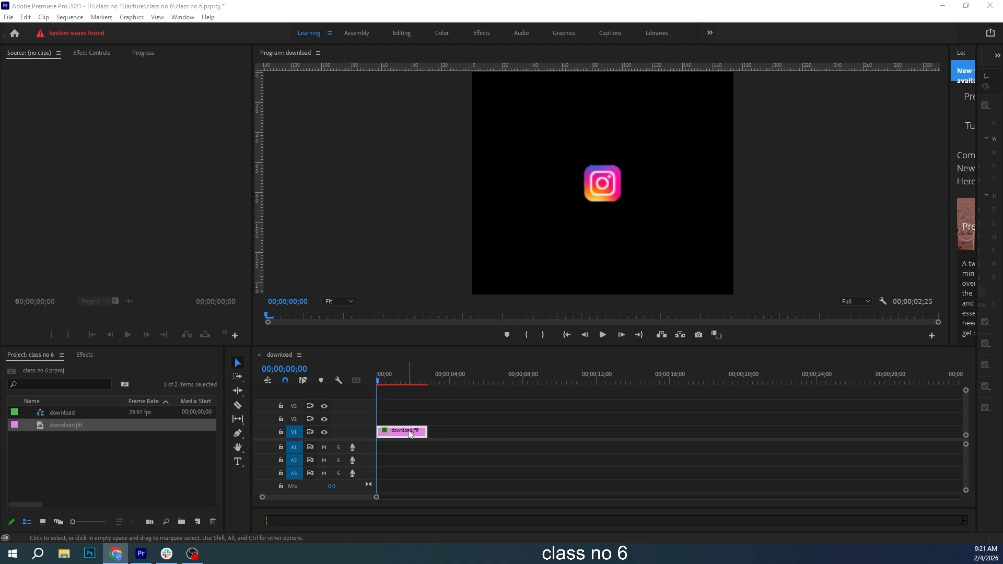
Keyframe the logo clip's horizontal Position from 12 at the start to 161 at 00;00;02;15, and preview the movement
{"action": "left_click", "coordinate": [90, 53]}
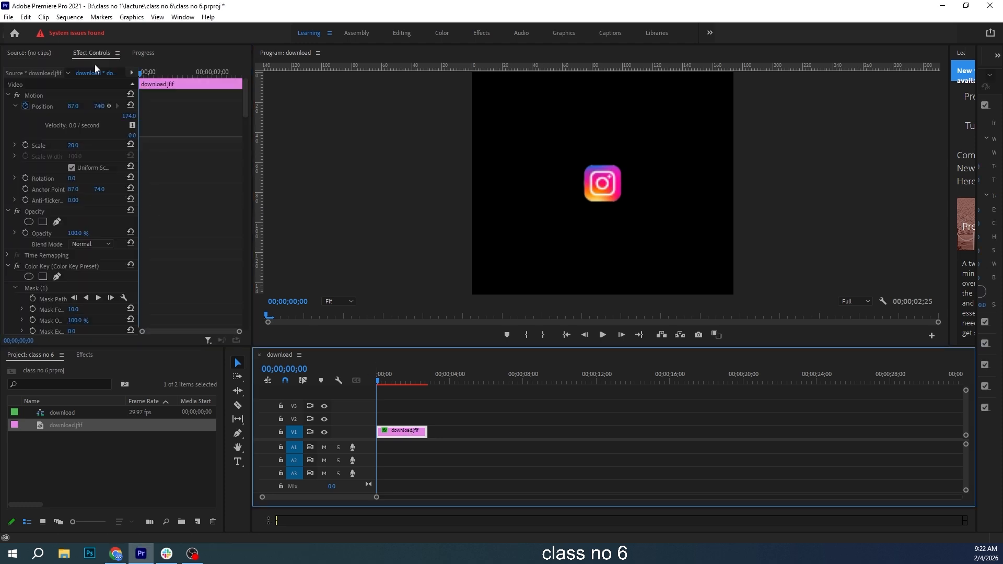
{"action": "left_click_drag", "start_coordinate": [78, 111], "coordinate": [42, 111]}
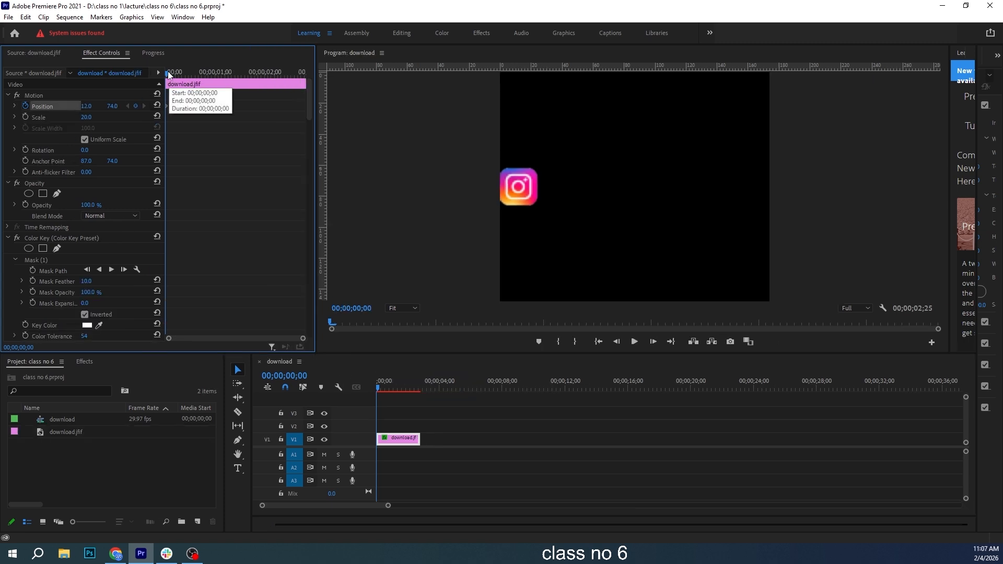
{"action": "left_click_drag", "start_coordinate": [157, 71], "coordinate": [290, 83]}
{"action": "left_click_drag", "start_coordinate": [86, 106], "coordinate": [93, 107]}
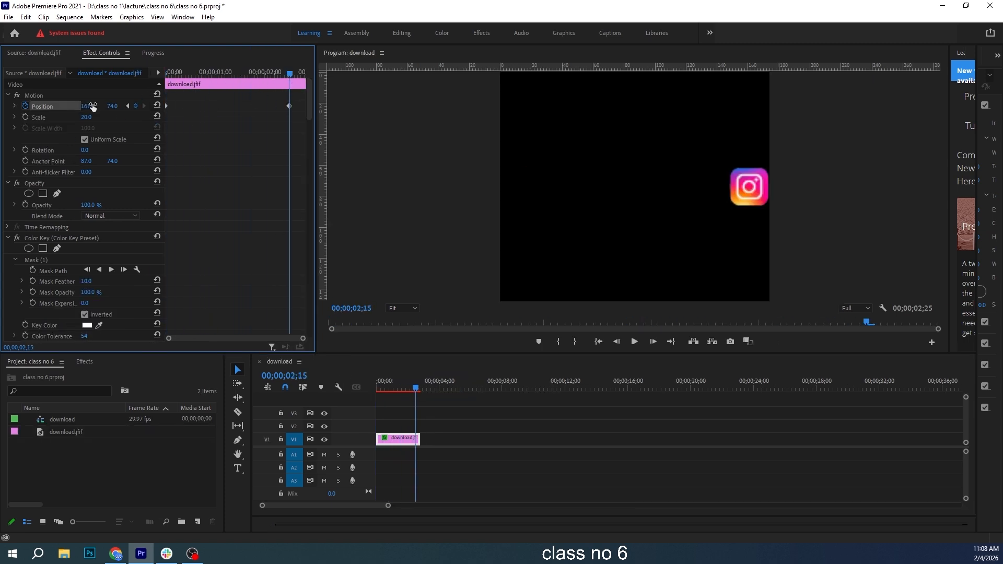
{"action": "left_click_drag", "start_coordinate": [289, 72], "coordinate": [115, 89]}
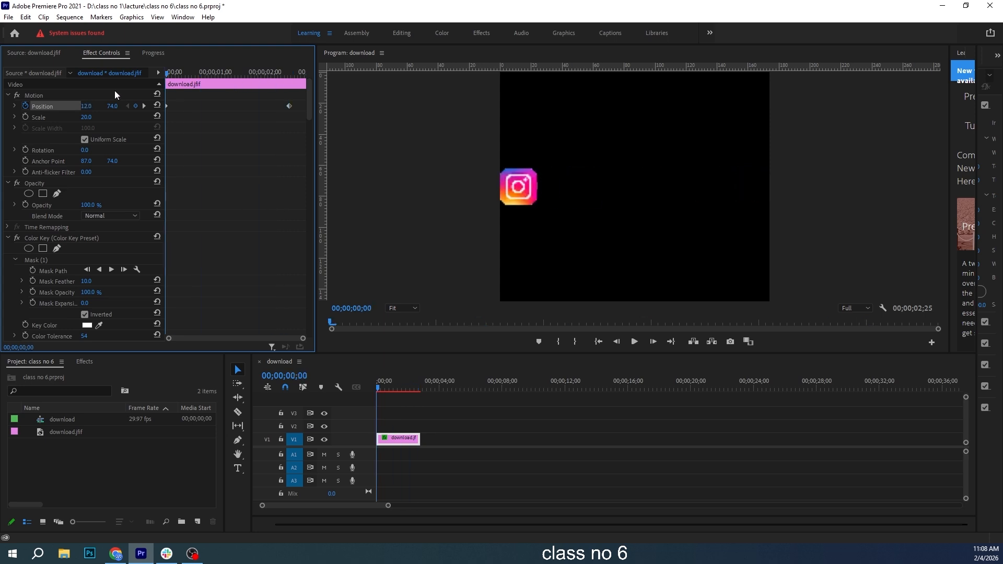
{"action": "left_click", "coordinate": [635, 342]}
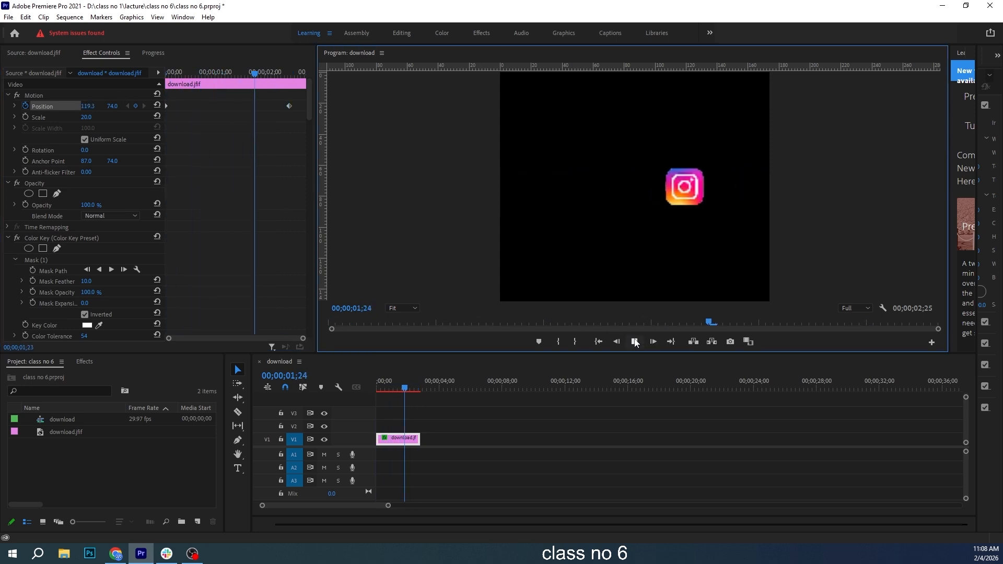
{"action": "left_click", "coordinate": [635, 342]}
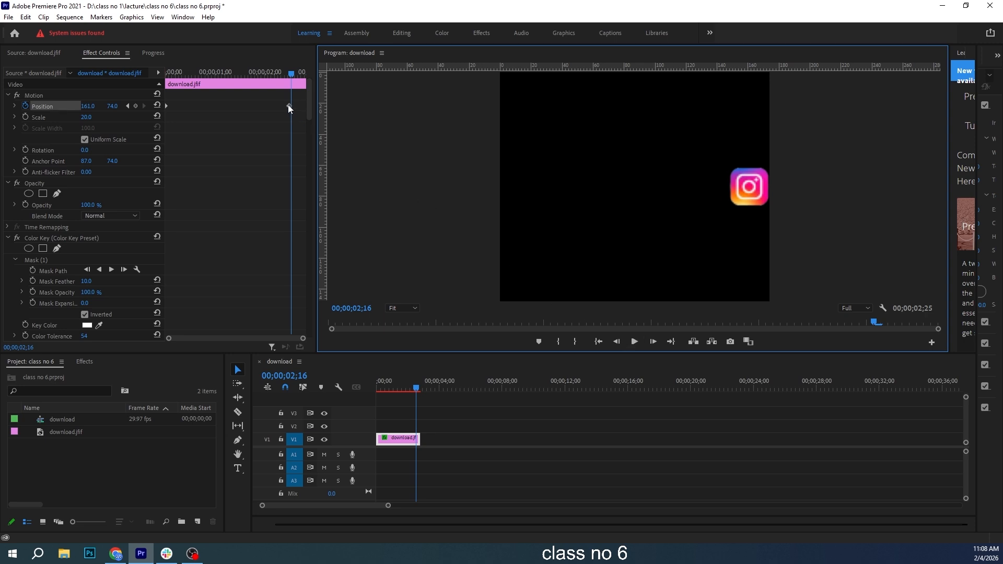
Move the second Position keyframe earlier to about 1.5 seconds and replay the faster movement from the start
{"action": "left_click_drag", "start_coordinate": [288, 106], "coordinate": [238, 106]}
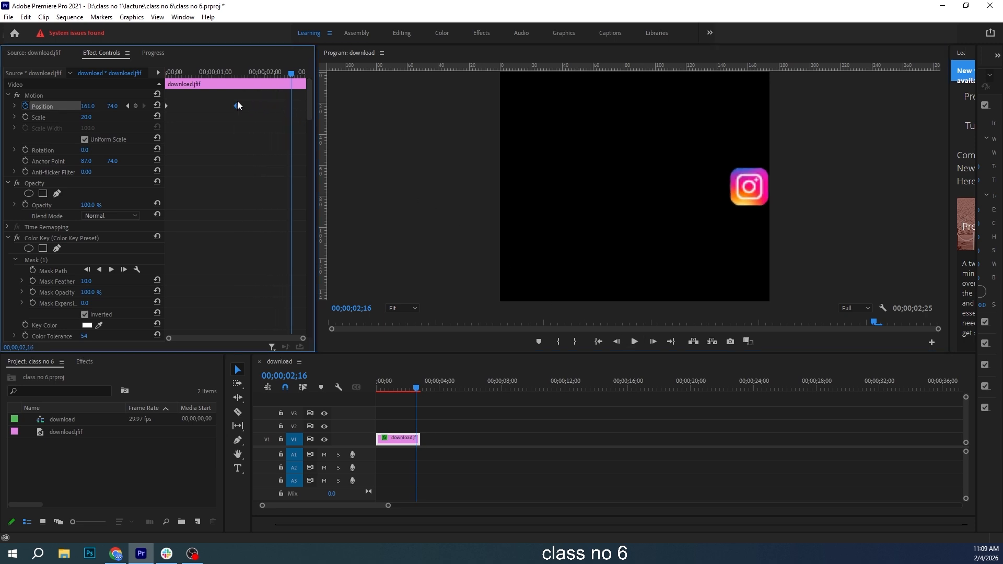
{"action": "left_click_drag", "start_coordinate": [291, 74], "coordinate": [144, 80]}
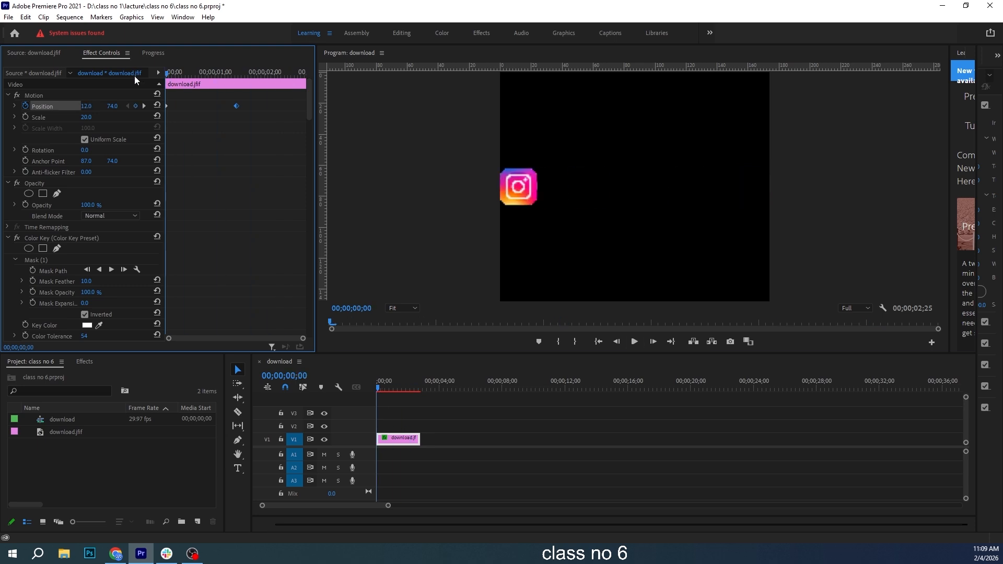
{"action": "left_click", "coordinate": [616, 298]}
{"action": "key", "text": "space"}
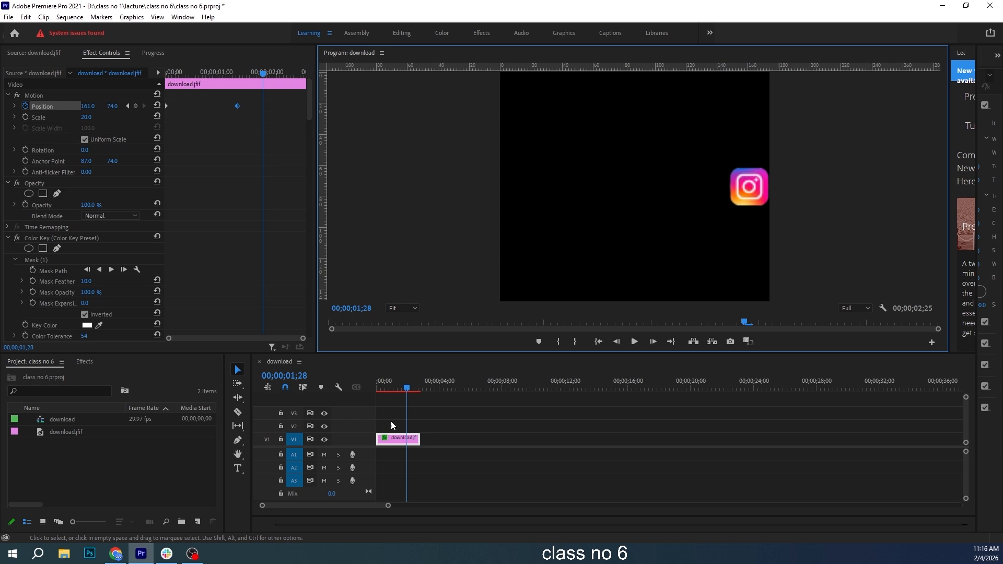
Duplicate the logo clip onto track V2 and set one copy's vertical Position to 40 at the first keyframe
{"action": "left_click", "coordinate": [393, 440]}
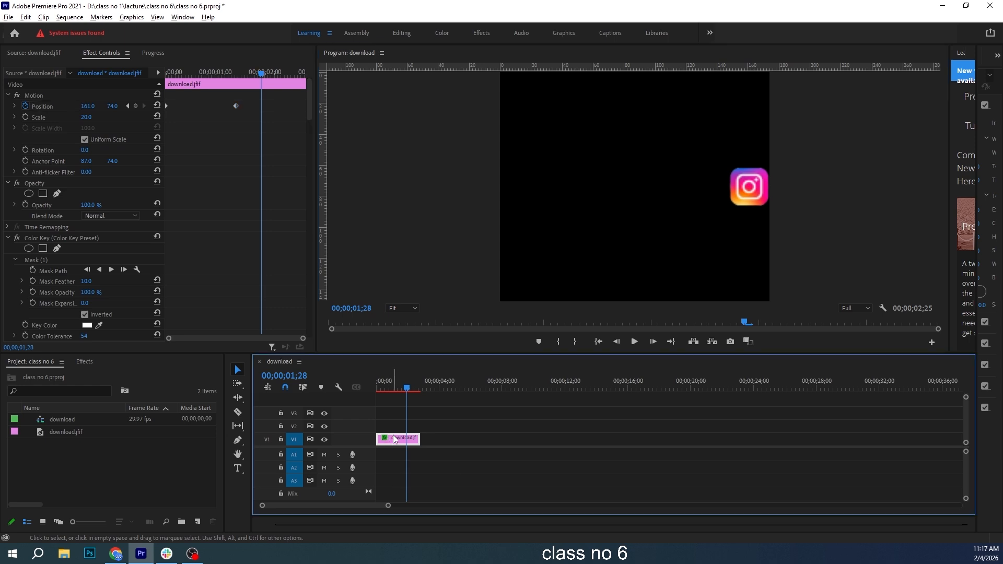
{"action": "left_click_drag", "start_coordinate": [394, 439], "coordinate": [397, 431]}
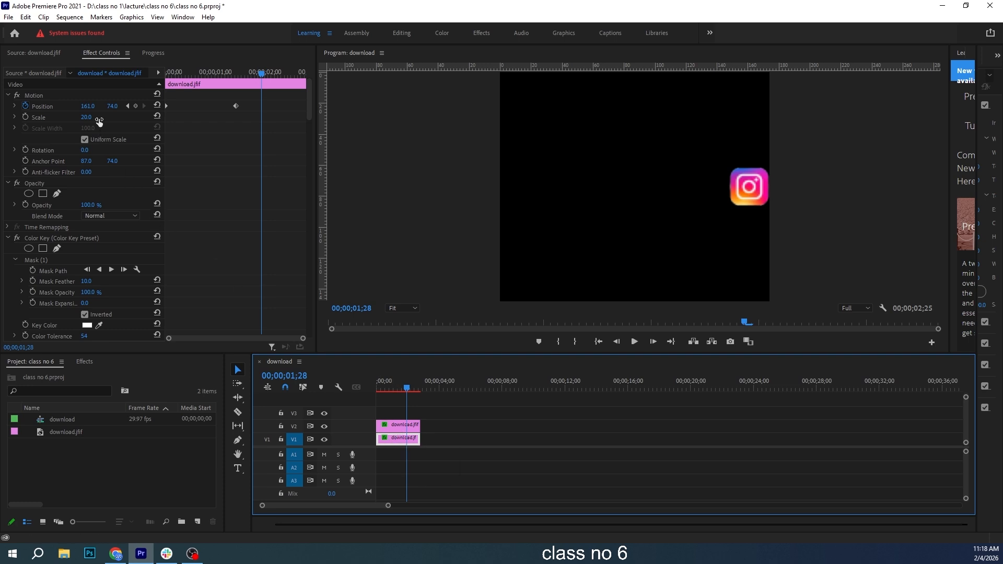
{"action": "left_click", "coordinate": [259, 74]}
{"action": "left_click_drag", "start_coordinate": [259, 72], "coordinate": [62, 86]}
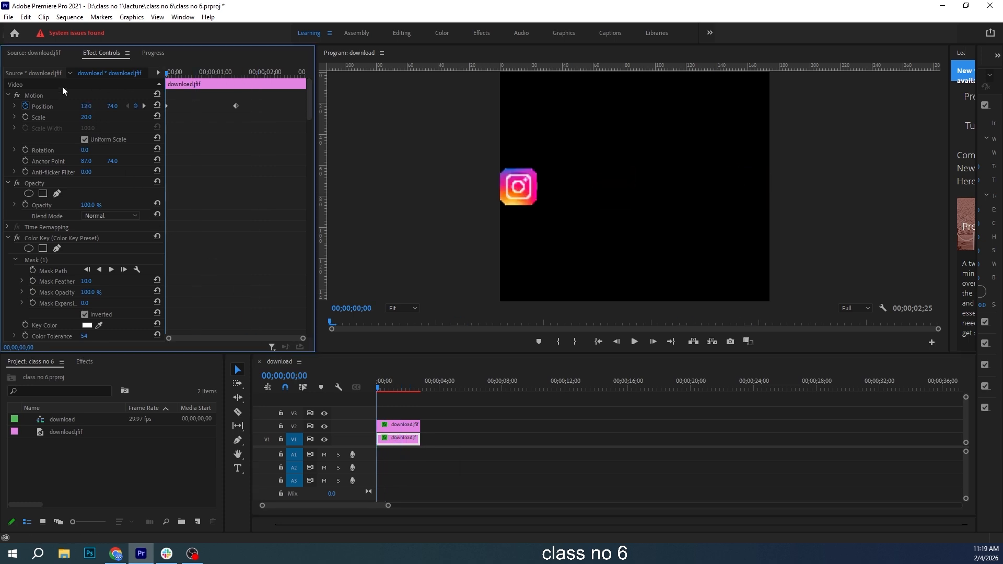
{"action": "left_click_drag", "start_coordinate": [113, 106], "coordinate": [94, 106]}
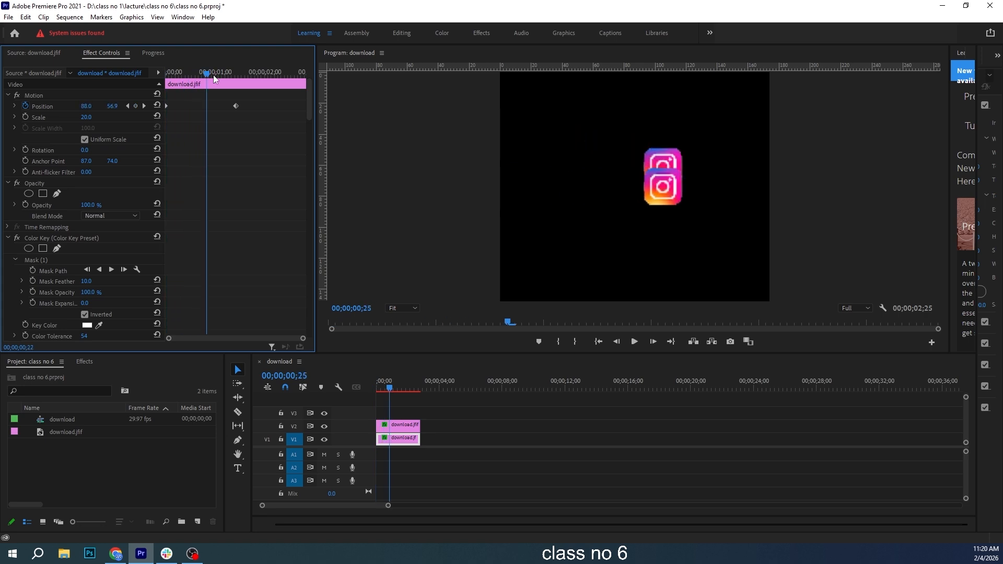
Set the V2 logo's vertical Position to 40 at the 00;00;01;15 keyframe and preview both logos from the start
{"action": "left_click_drag", "start_coordinate": [213, 74], "coordinate": [240, 72]}
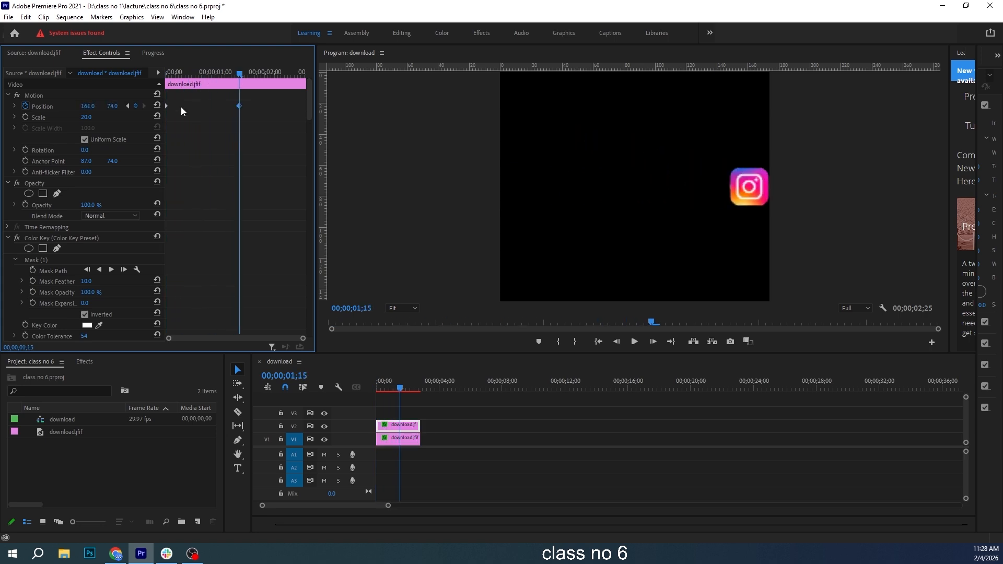
{"action": "left_click", "coordinate": [114, 106]}
{"action": "type", "text": "40"}
{"action": "key", "text": "Return"}
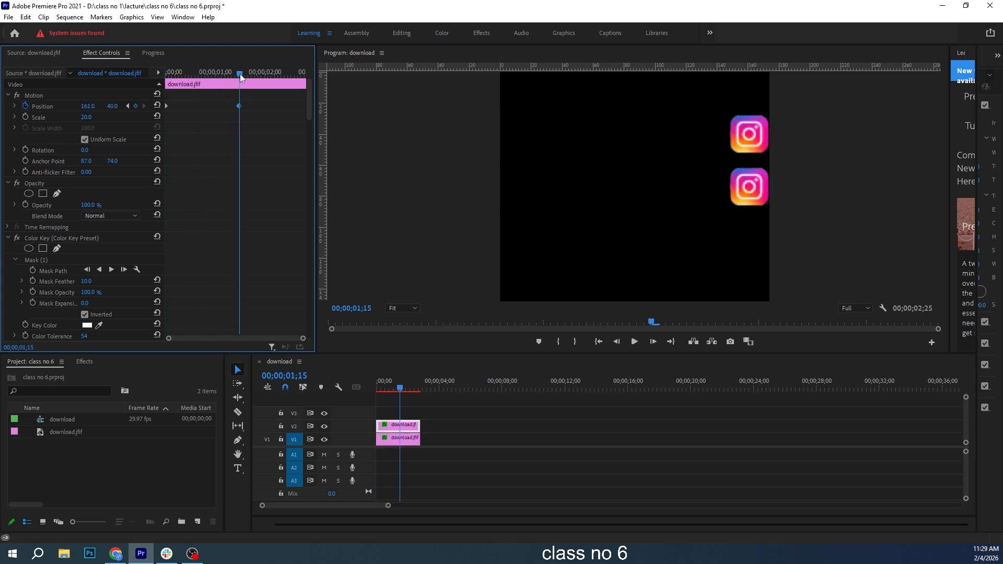
{"action": "left_click_drag", "start_coordinate": [239, 74], "coordinate": [168, 73]}
{"action": "left_click", "coordinate": [635, 342]}
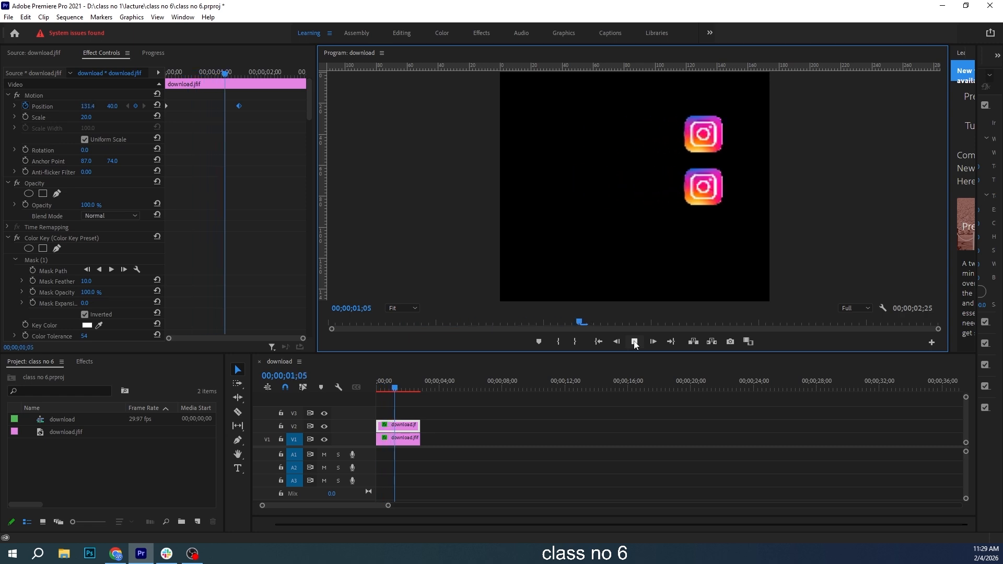
{"action": "left_click", "coordinate": [635, 341]}
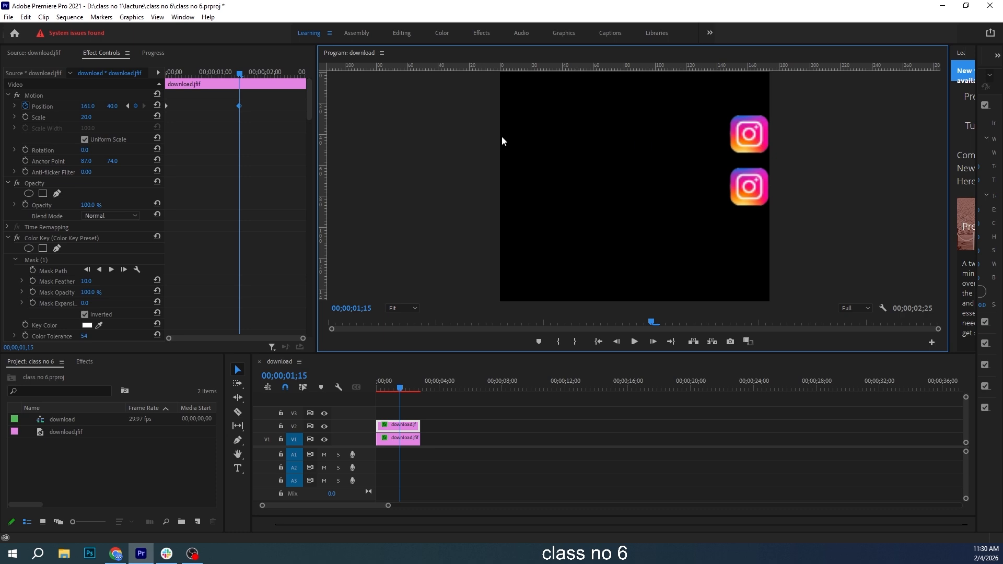
Ease the V2 logo's Position keyframes into a smooth velocity curve that peaks mid-move, and play the result
{"action": "left_click", "coordinate": [15, 106]}
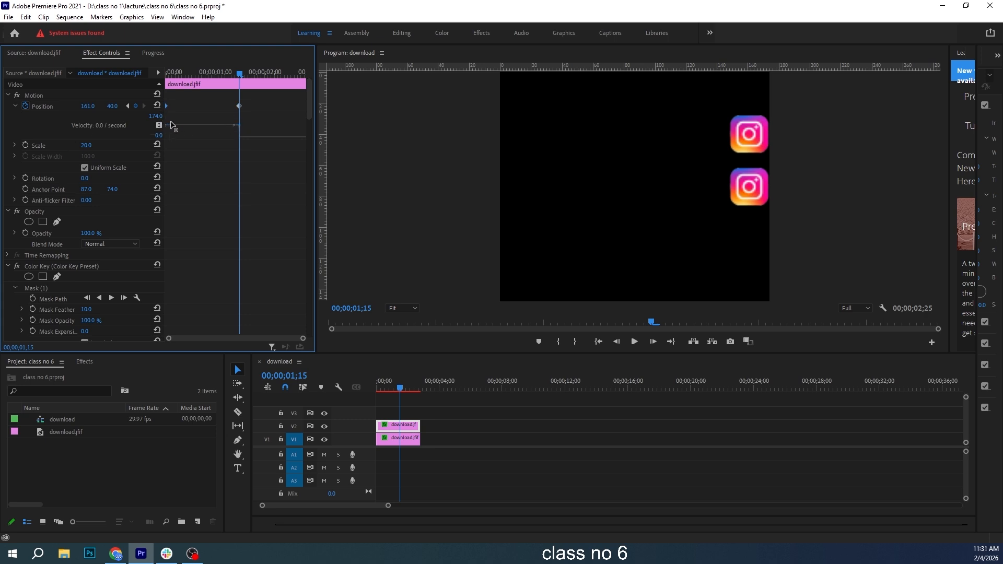
{"action": "left_click_drag", "start_coordinate": [168, 126], "coordinate": [219, 137]}
{"action": "left_click_drag", "start_coordinate": [241, 73], "coordinate": [157, 69]}
{"action": "left_click", "coordinate": [739, 212]}
{"action": "key", "text": "space"}
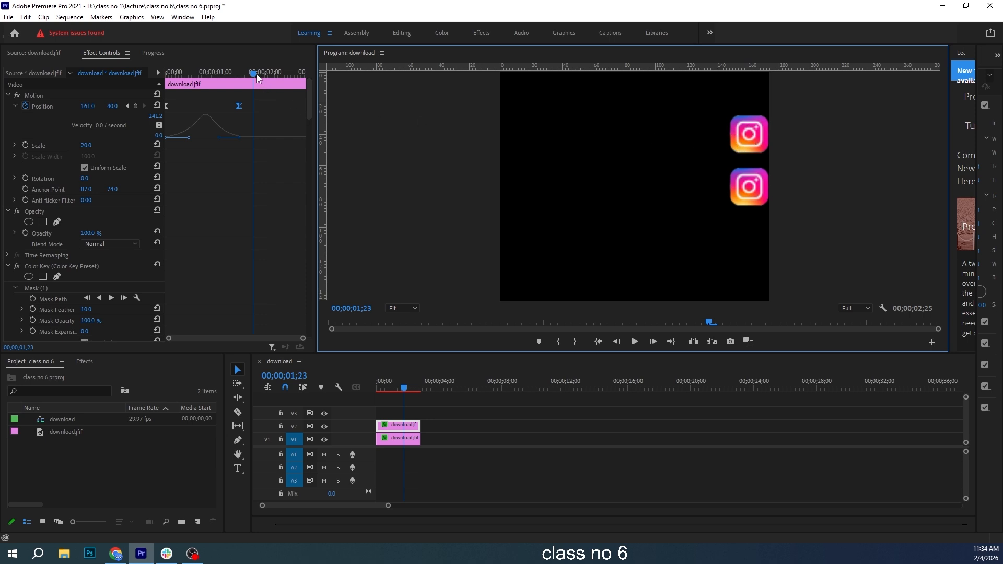
Replay and scrub the sequence to compare the eased V2 logo's movement with the linear V1 logo's
{"action": "left_click_drag", "start_coordinate": [253, 73], "coordinate": [211, 73]}
{"action": "key", "text": "Home"}
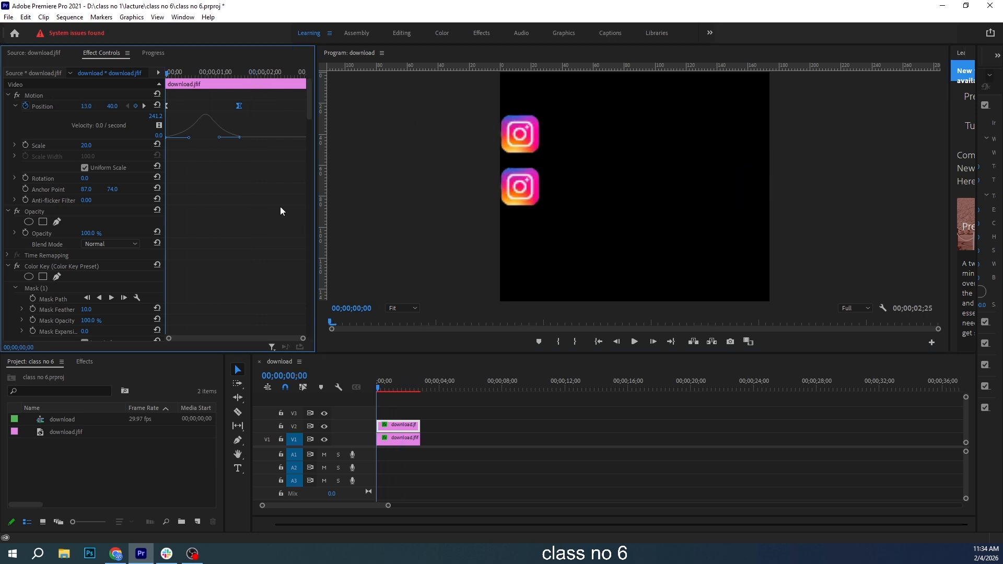
{"action": "left_click", "coordinate": [634, 341]}
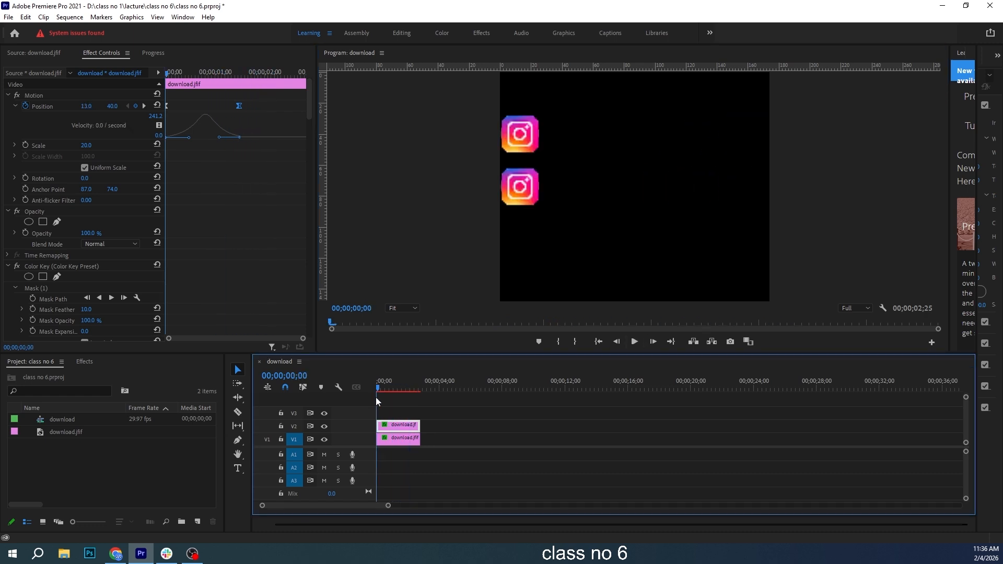
{"action": "left_click_drag", "start_coordinate": [375, 396], "coordinate": [393, 397]}
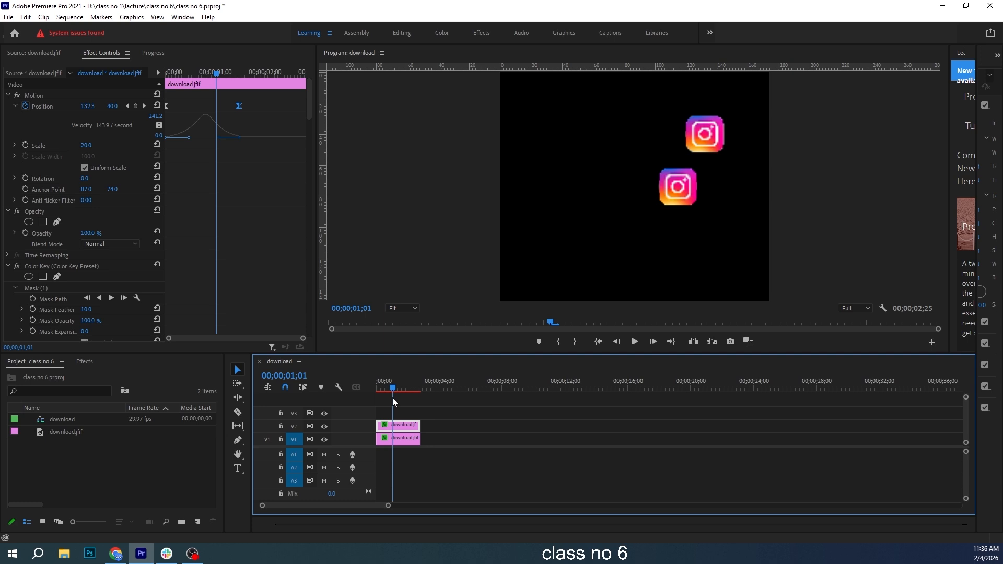
{"action": "key", "text": "space"}
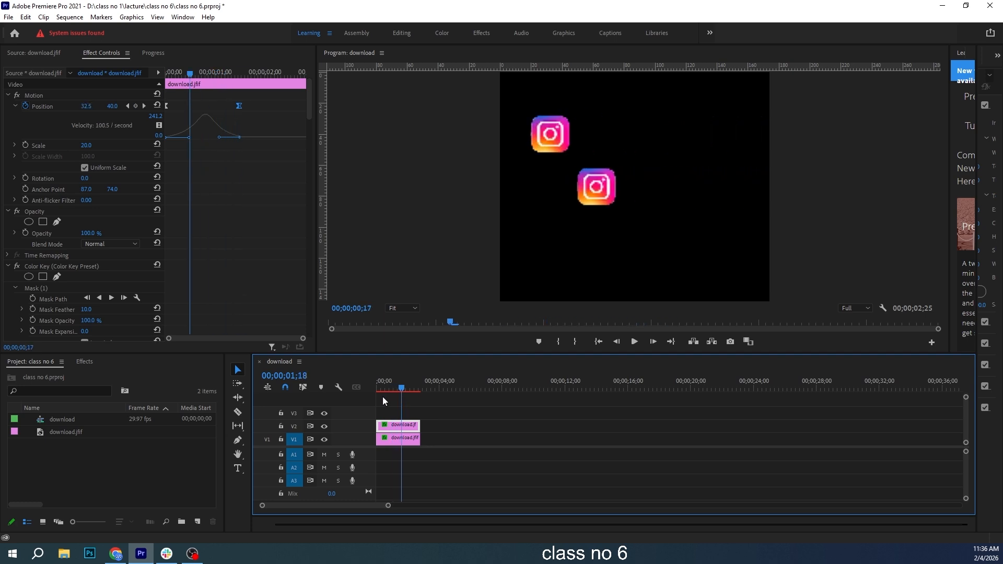
{"action": "mouse_move", "coordinate": [383, 397]}
{"action": "left_mouse_down"}
{"action": "mouse_move", "coordinate": [396, 397]}
{"action": "mouse_move", "coordinate": [377, 399]}
{"action": "mouse_move", "coordinate": [396, 409]}
{"action": "mouse_move", "coordinate": [374, 406]}
{"action": "mouse_move", "coordinate": [386, 391]}
{"action": "mouse_move", "coordinate": [375, 390]}
{"action": "left_mouse_up"}
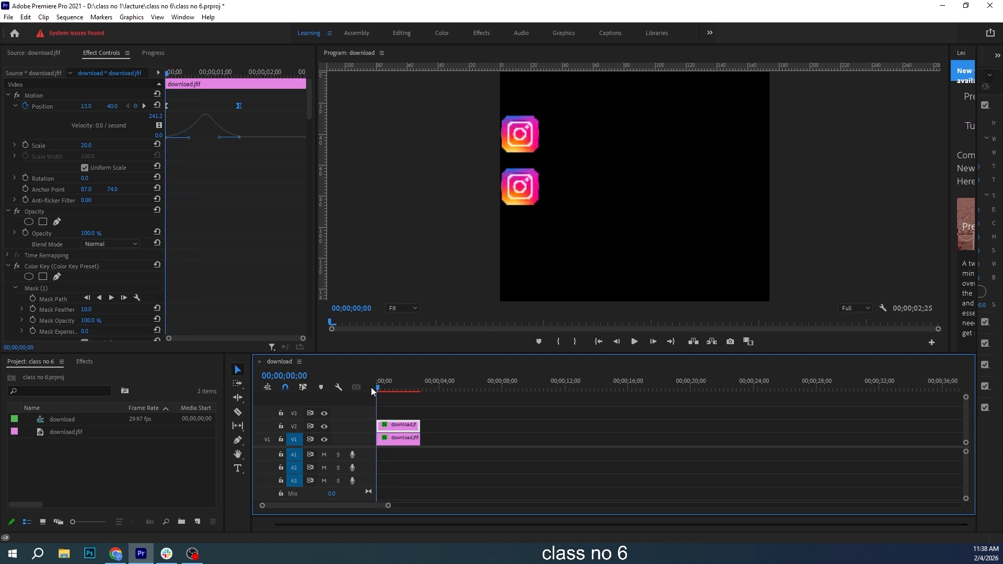
Duplicate the V1 logo clip onto track V3 and set the V1 logo's vertical Position to 106 at the first keyframe
{"action": "left_click", "coordinate": [402, 438]}
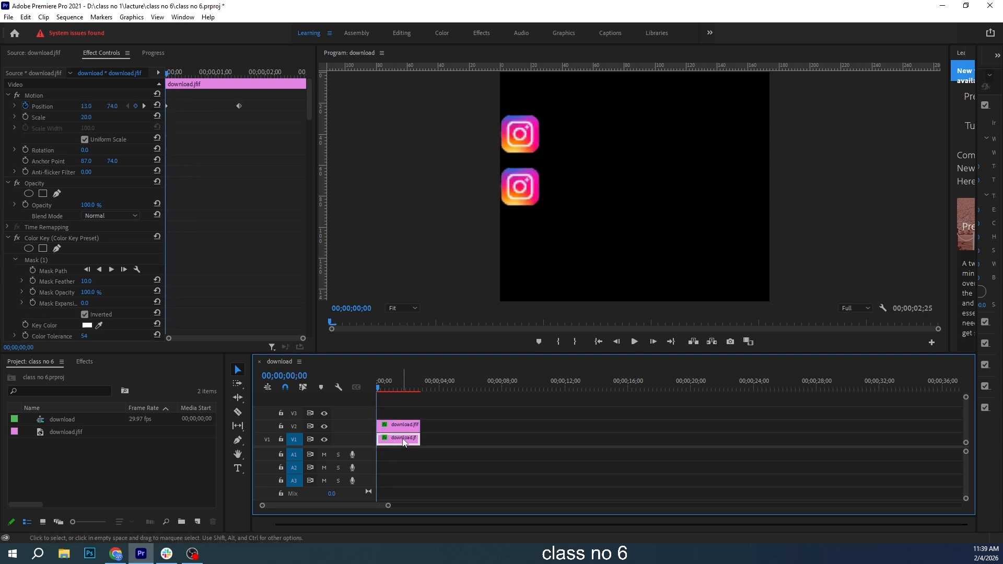
{"action": "left_click", "coordinate": [14, 106]}
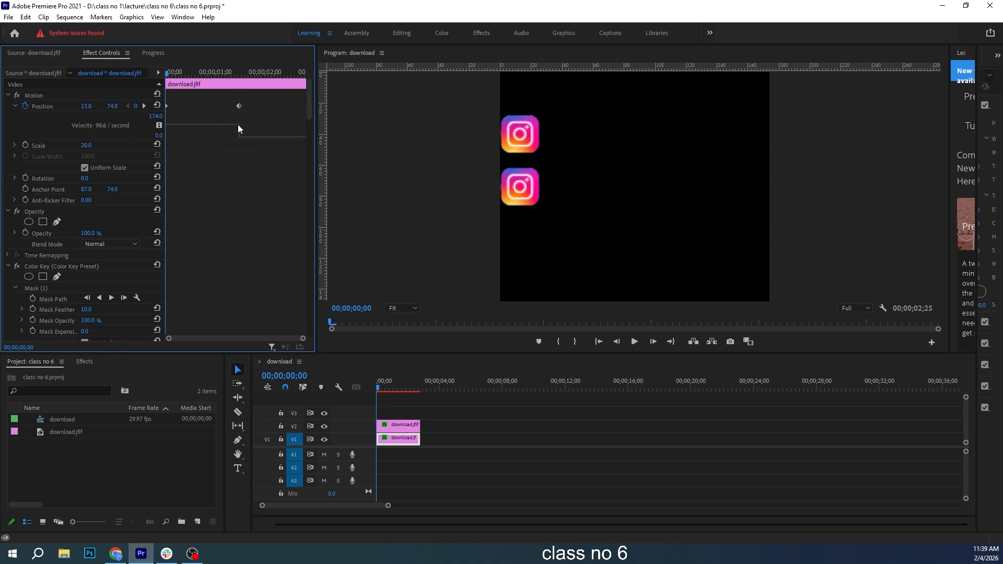
{"action": "left_click", "coordinate": [399, 437]}
{"action": "left_click_drag", "start_coordinate": [399, 436], "coordinate": [399, 412]}
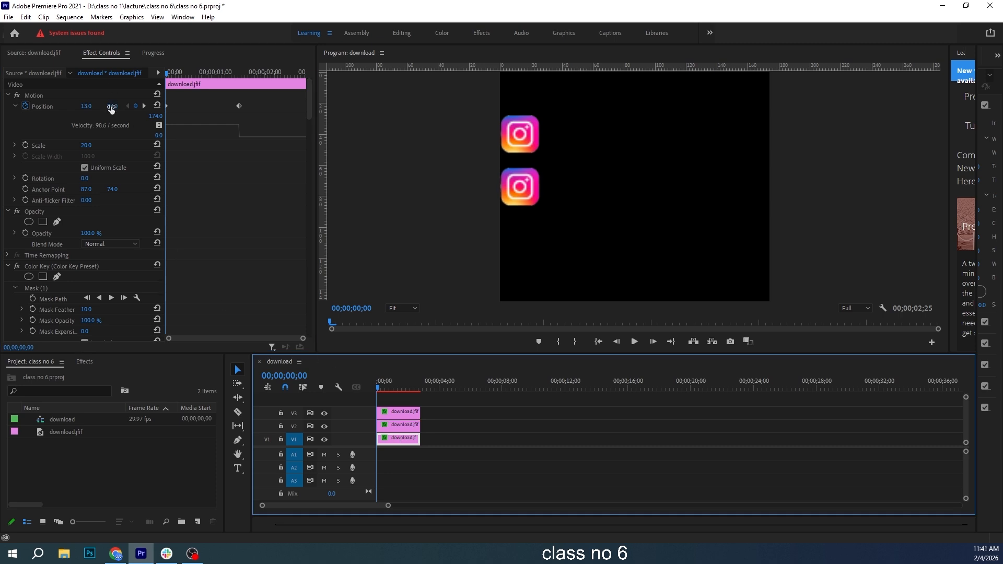
{"action": "left_click_drag", "start_coordinate": [111, 106], "coordinate": [152, 107]}
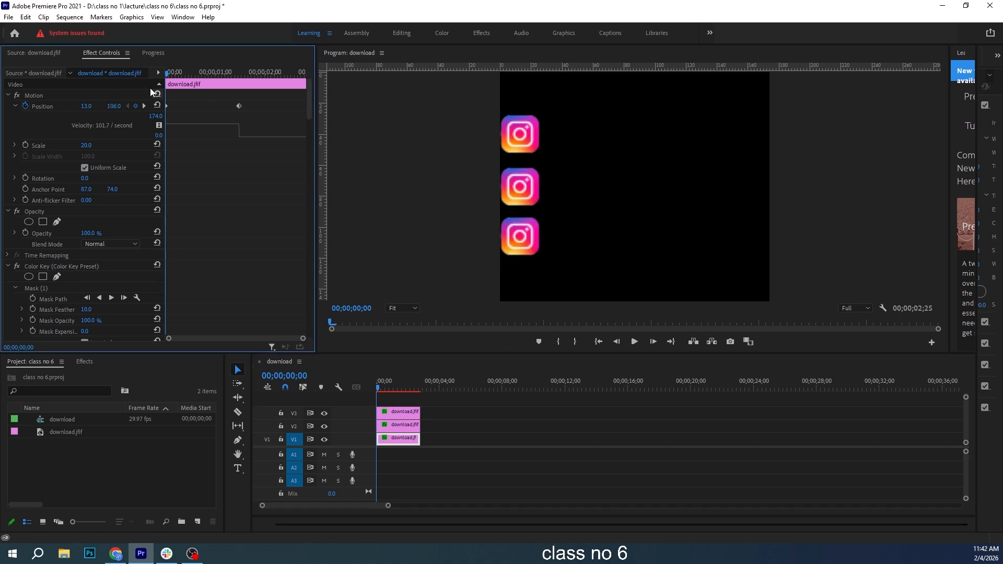
{"action": "left_click", "coordinate": [167, 106]}
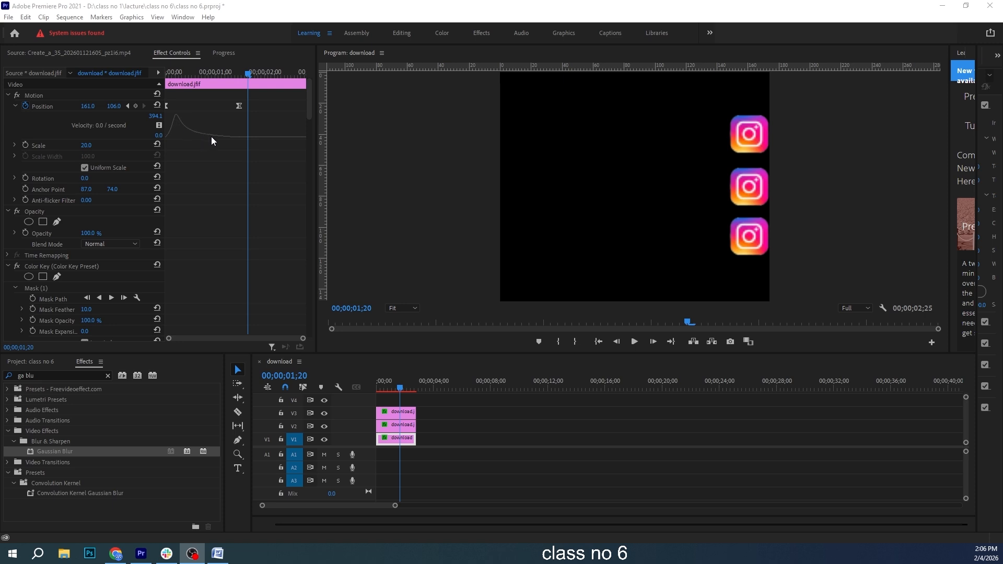
Hide tracks V2 and V3 and play the V1 logo's eased movement alone from the start
{"action": "left_click", "coordinate": [325, 426]}
{"action": "left_click", "coordinate": [325, 413]}
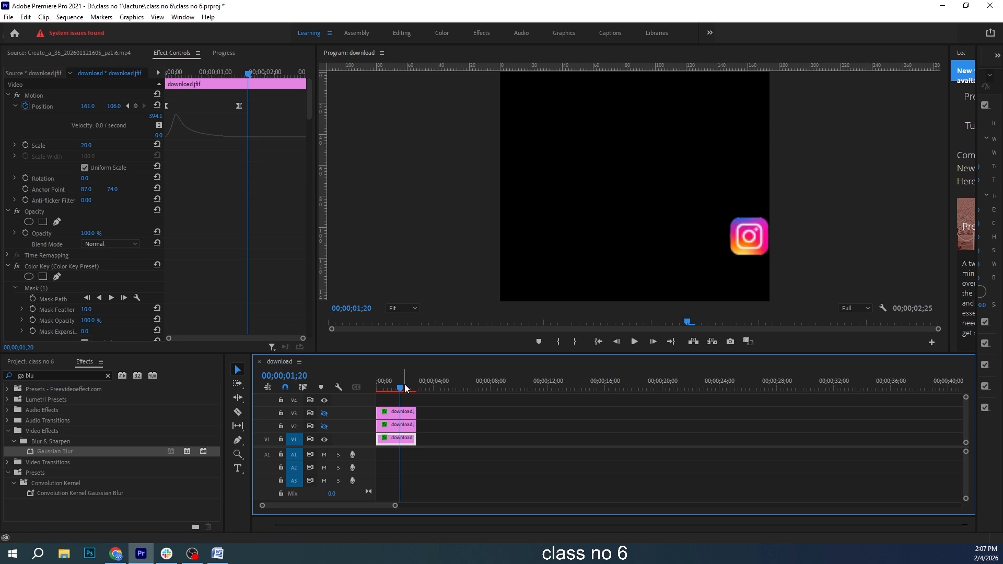
{"action": "left_click_drag", "start_coordinate": [401, 387], "coordinate": [342, 383]}
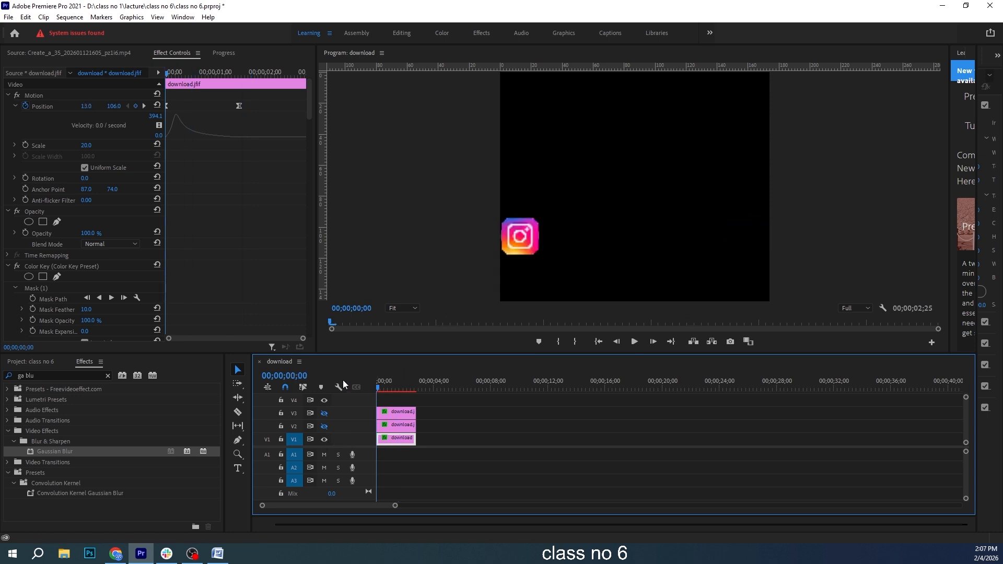
{"action": "left_click", "coordinate": [634, 342]}
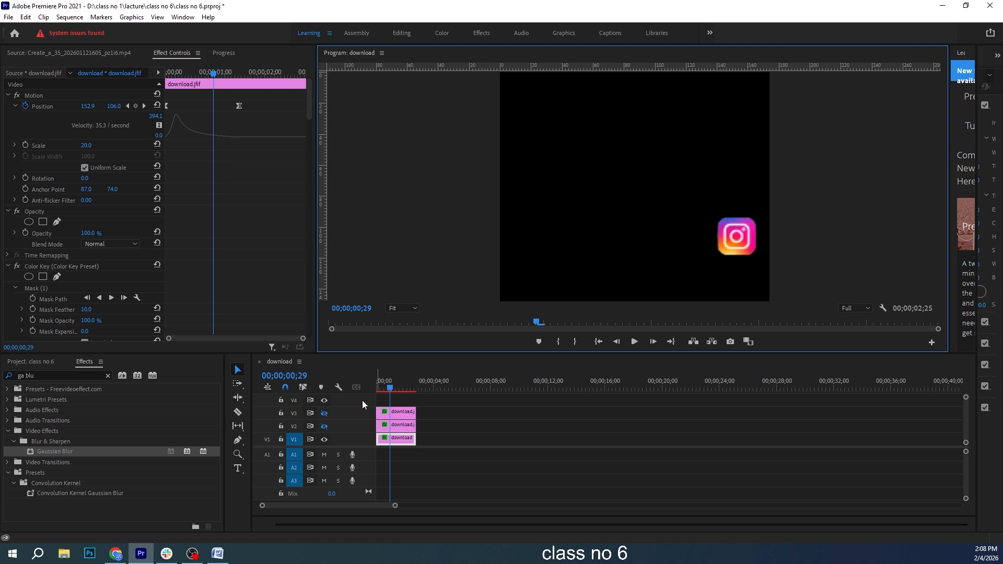
Show tracks V2 and V3 again, return to the sequence start and select the V3 logo clip
{"action": "left_click", "coordinate": [324, 426]}
{"action": "left_click", "coordinate": [325, 412]}
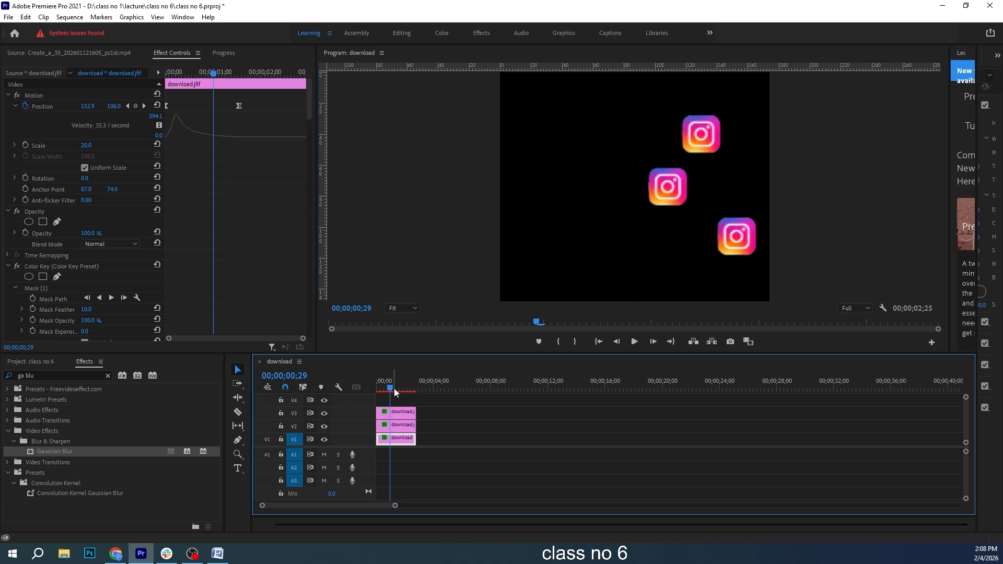
{"action": "left_click_drag", "start_coordinate": [391, 388], "coordinate": [294, 394]}
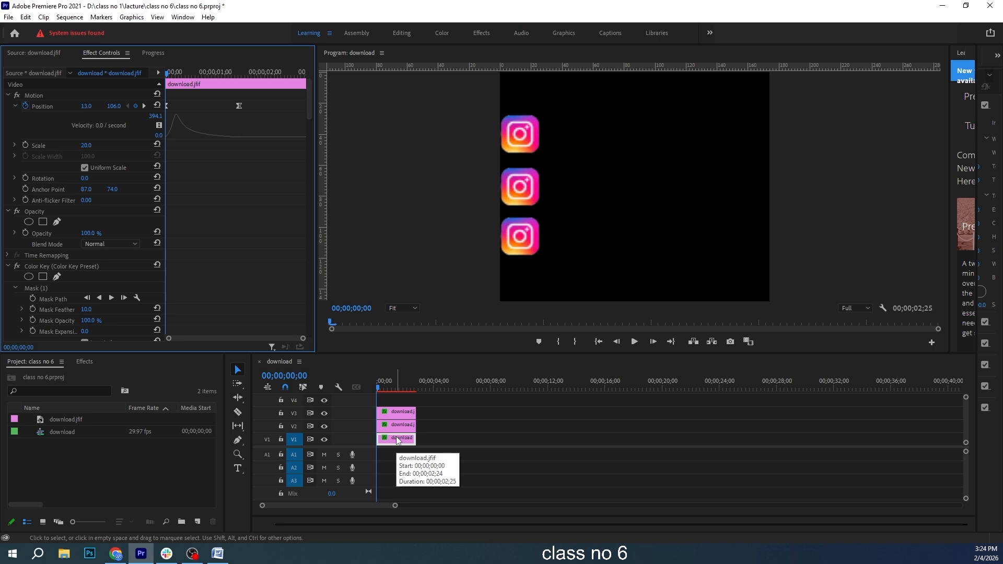
{"action": "left_click", "coordinate": [396, 413]}
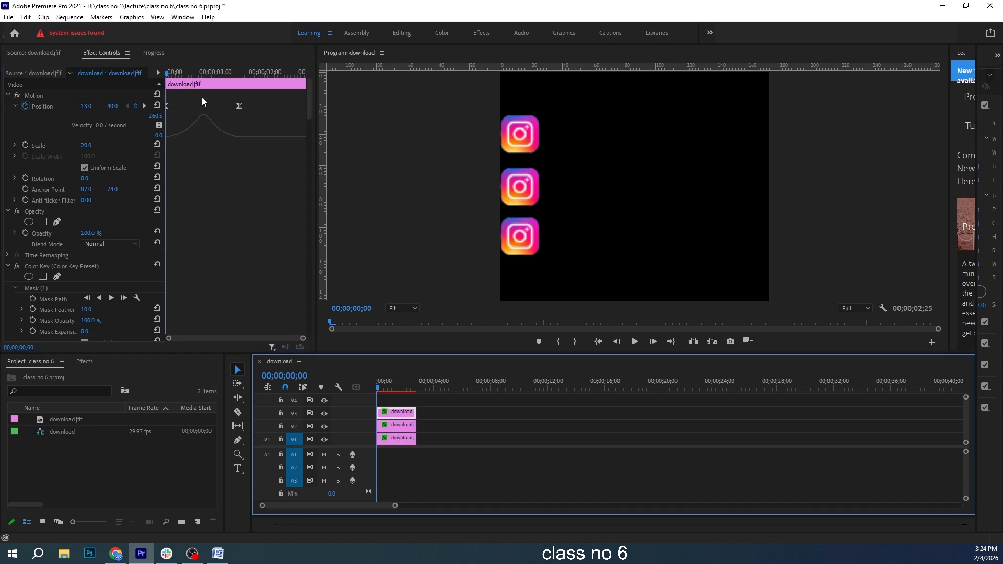
Ease the V2 logo's Position keyframes so its velocity curve starts at zero and peaks late in the move
{"action": "left_click", "coordinate": [387, 425]}
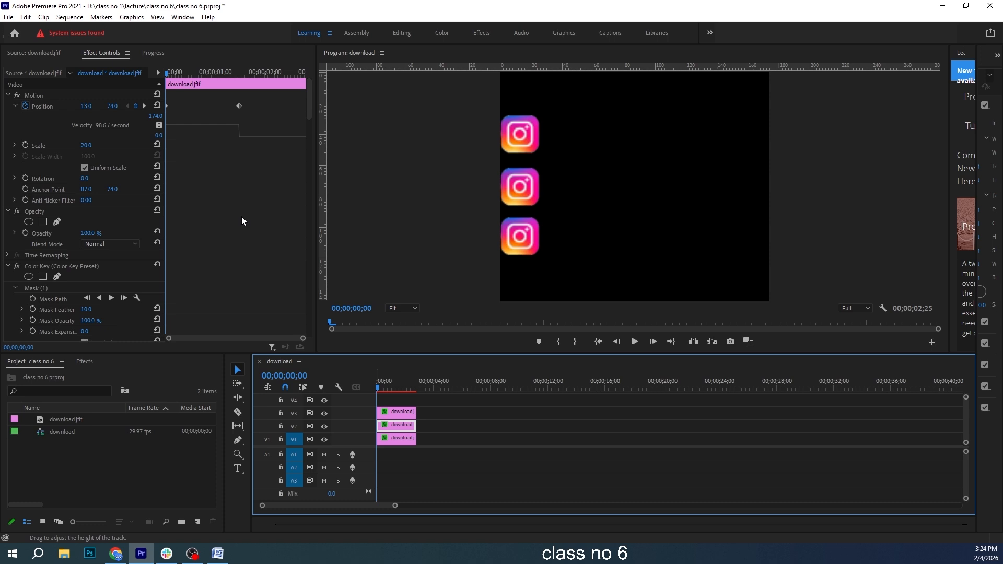
{"action": "left_click", "coordinate": [166, 105]}
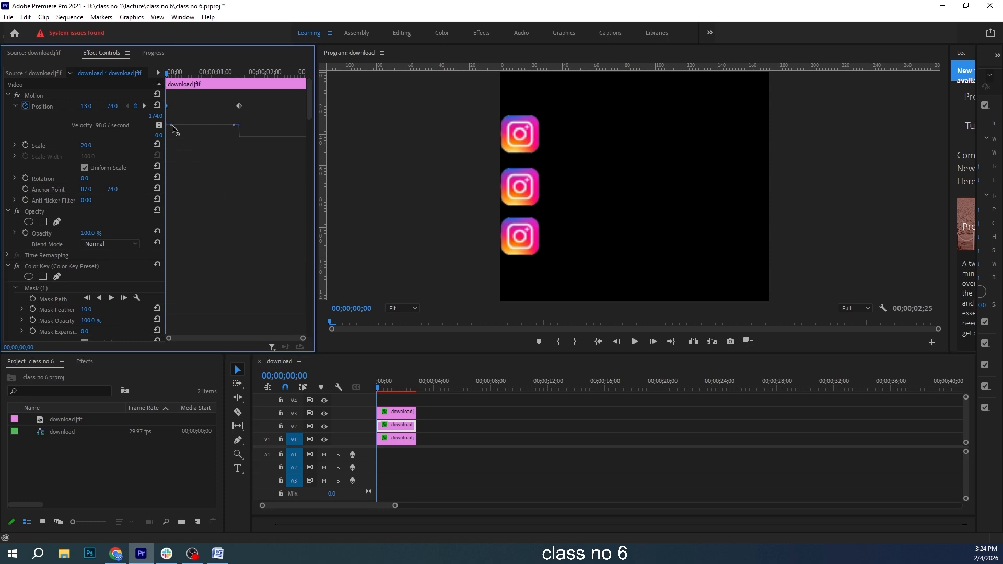
{"action": "left_click_drag", "start_coordinate": [173, 129], "coordinate": [197, 139]}
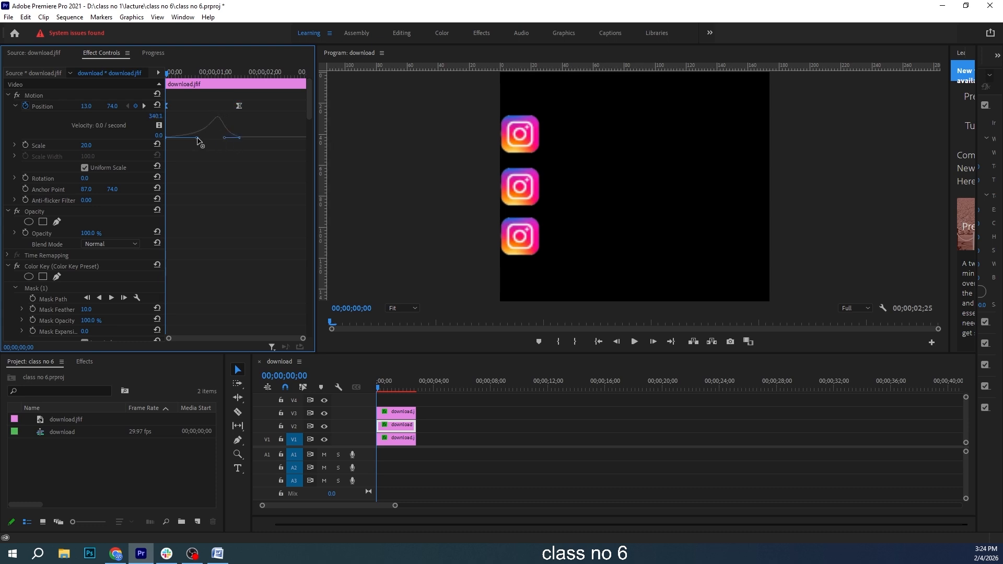
Play all three logos together and scrub back to compare their different velocity curves
{"action": "left_click", "coordinate": [633, 342]}
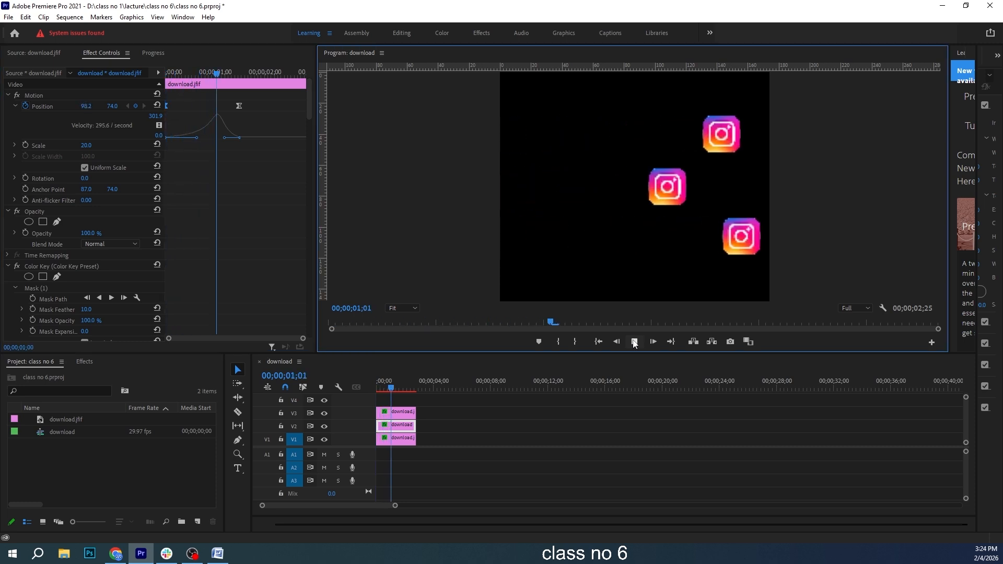
{"action": "left_click", "coordinate": [633, 342]}
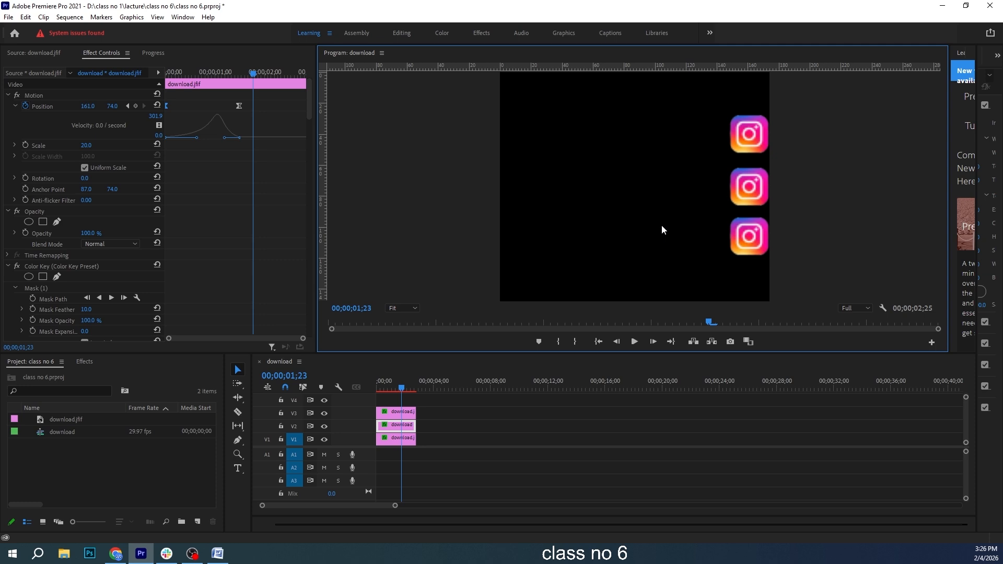
{"action": "left_click_drag", "start_coordinate": [401, 387], "coordinate": [388, 391]}
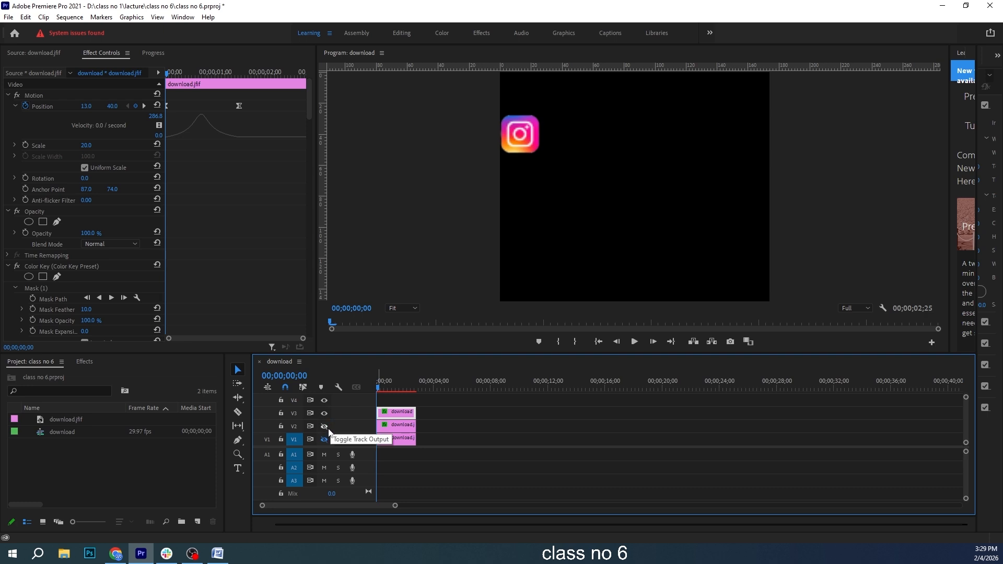
Play the V3 logo alone, switch visibility from track V3 to V2, and play the V2 logo alone from the start
{"action": "left_click", "coordinate": [634, 343]}
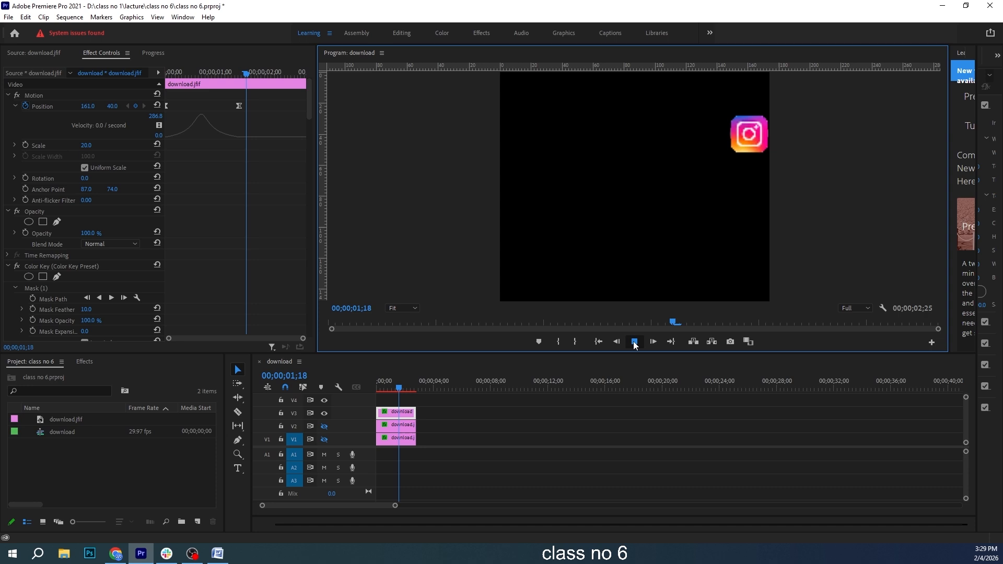
{"action": "left_click", "coordinate": [633, 342]}
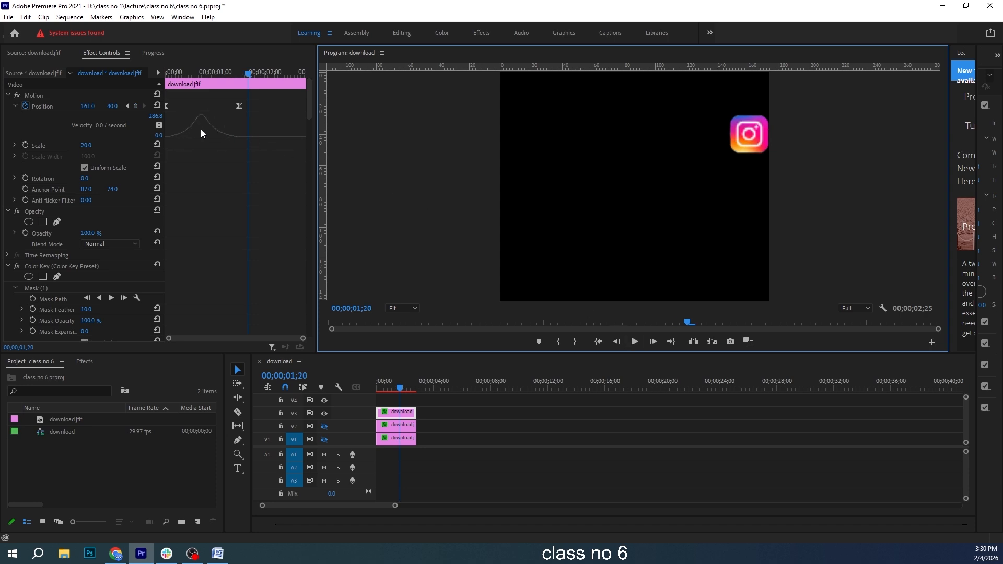
{"action": "left_click", "coordinate": [324, 413]}
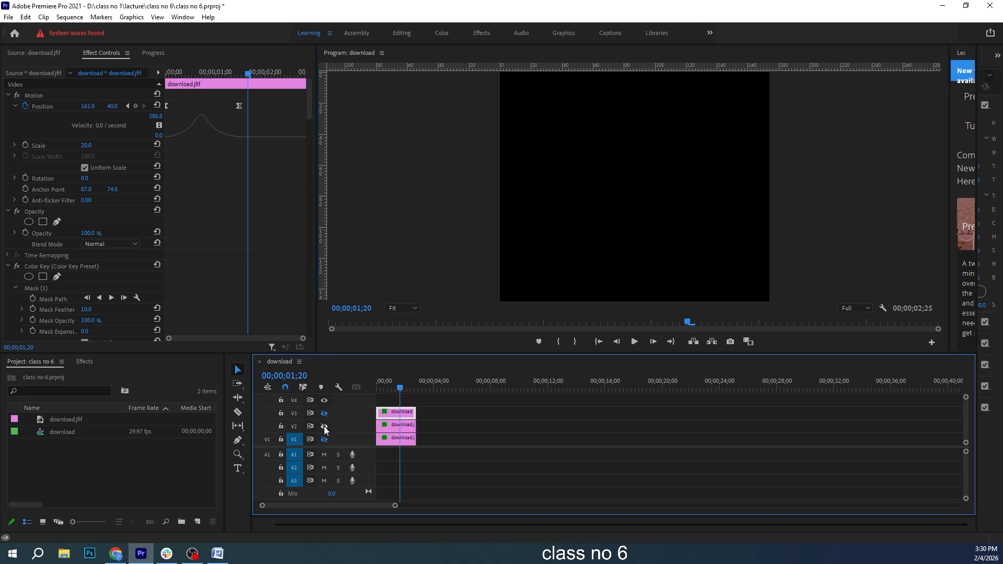
{"action": "left_click", "coordinate": [323, 426]}
{"action": "key", "text": "Home"}
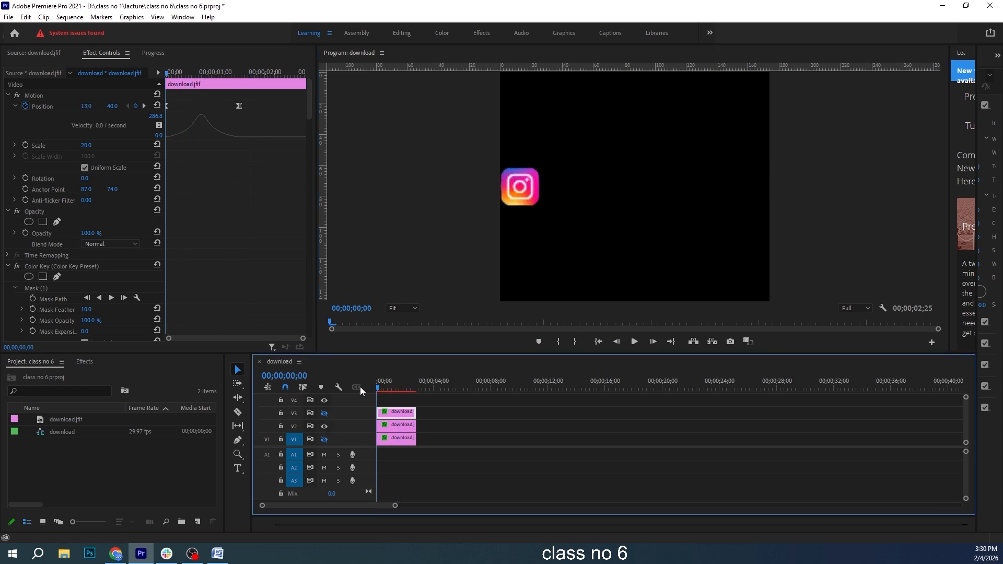
{"action": "left_click", "coordinate": [634, 342]}
{"action": "key", "text": "space"}
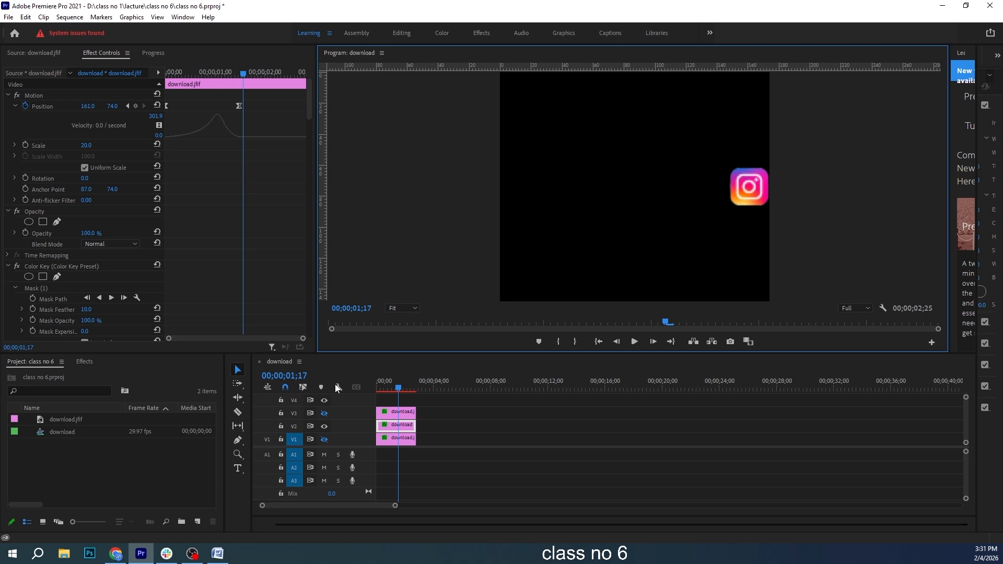
Hide track V2, show track V1 and play the V1 logo's movement alone from the sequence start
{"action": "left_click", "coordinate": [323, 426]}
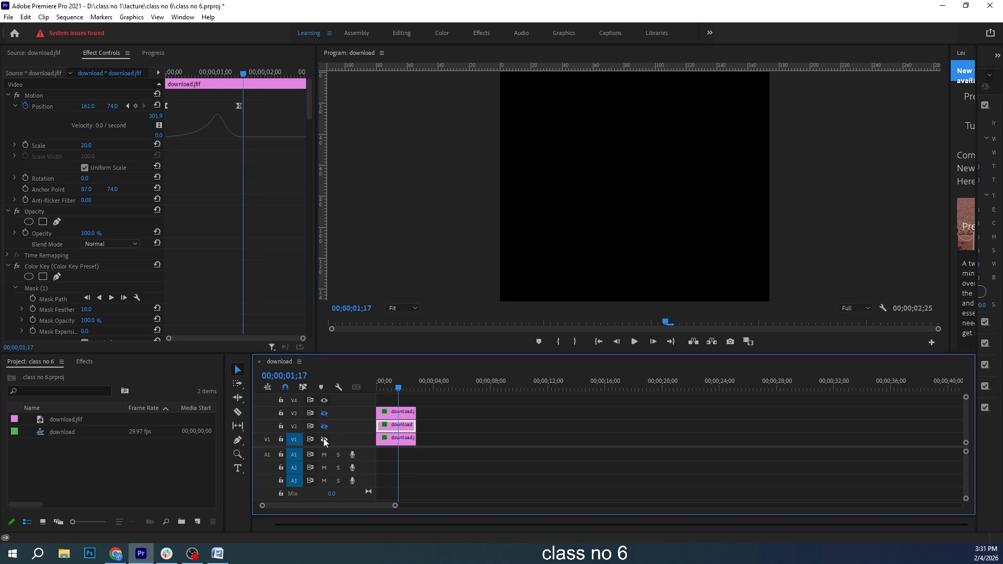
{"action": "left_click", "coordinate": [324, 439]}
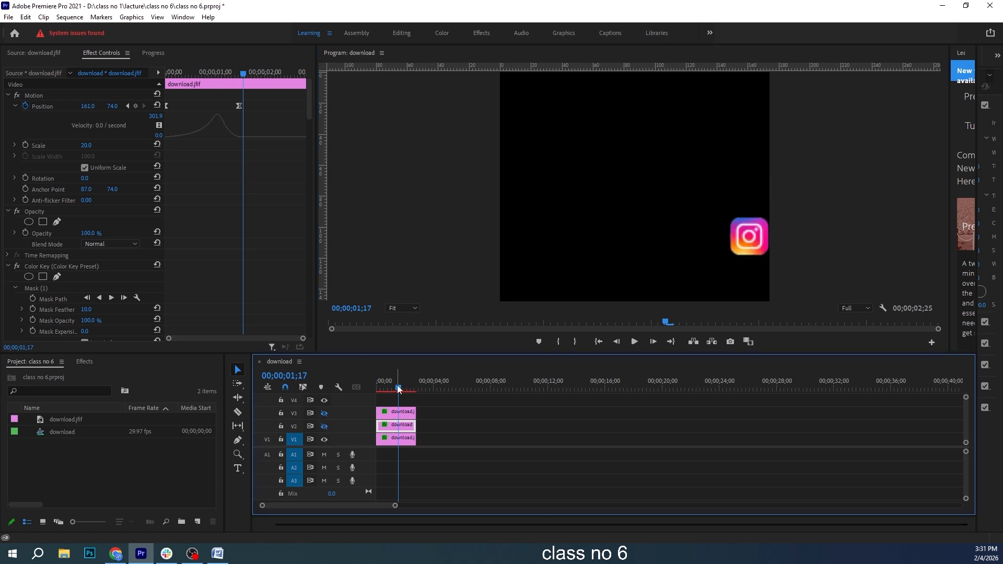
{"action": "left_click_drag", "start_coordinate": [398, 389], "coordinate": [358, 392]}
{"action": "left_click", "coordinate": [634, 342]}
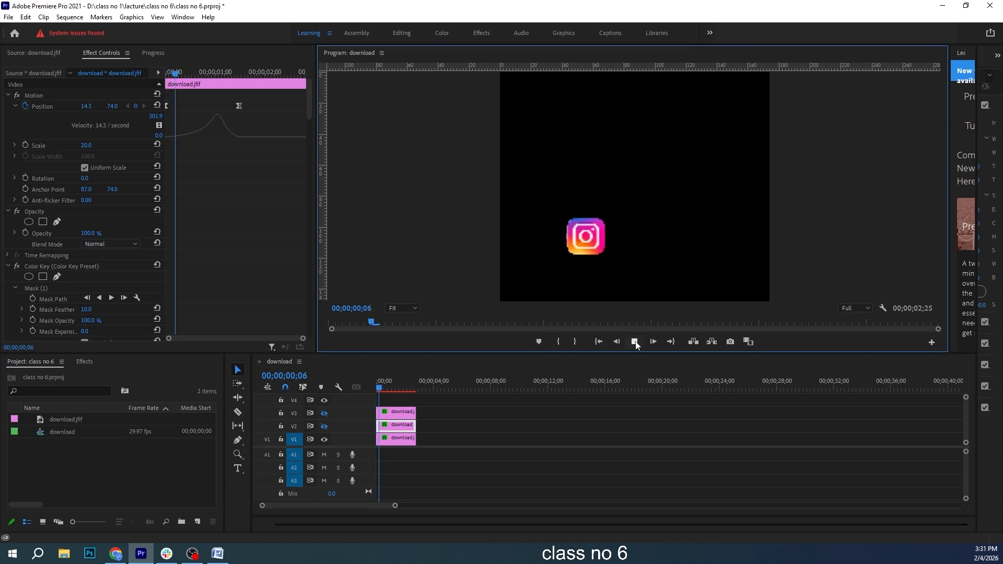
{"action": "left_click", "coordinate": [634, 342]}
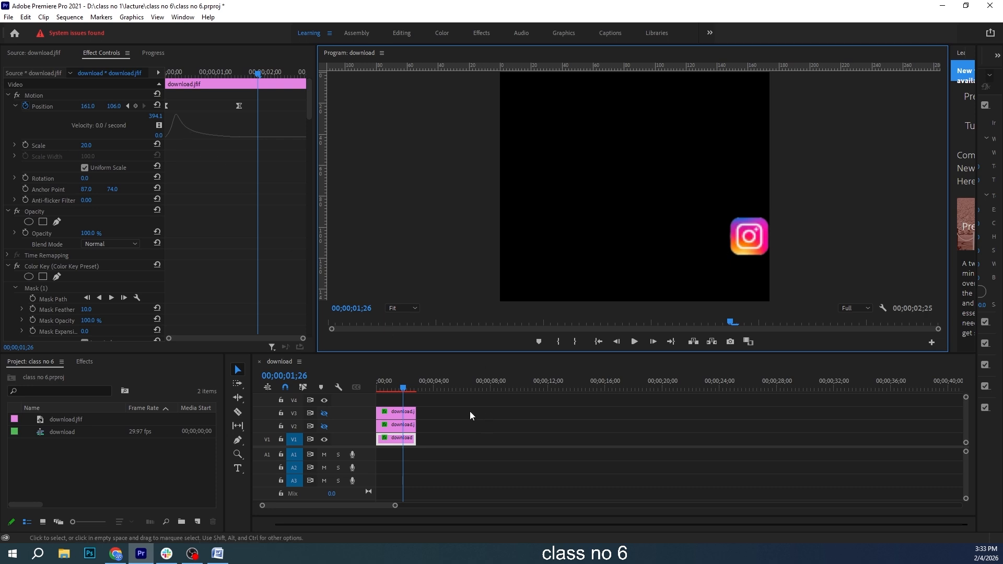
Delete all three logo clips from the timeline
{"action": "left_click_drag", "start_coordinate": [446, 402], "coordinate": [343, 453]}
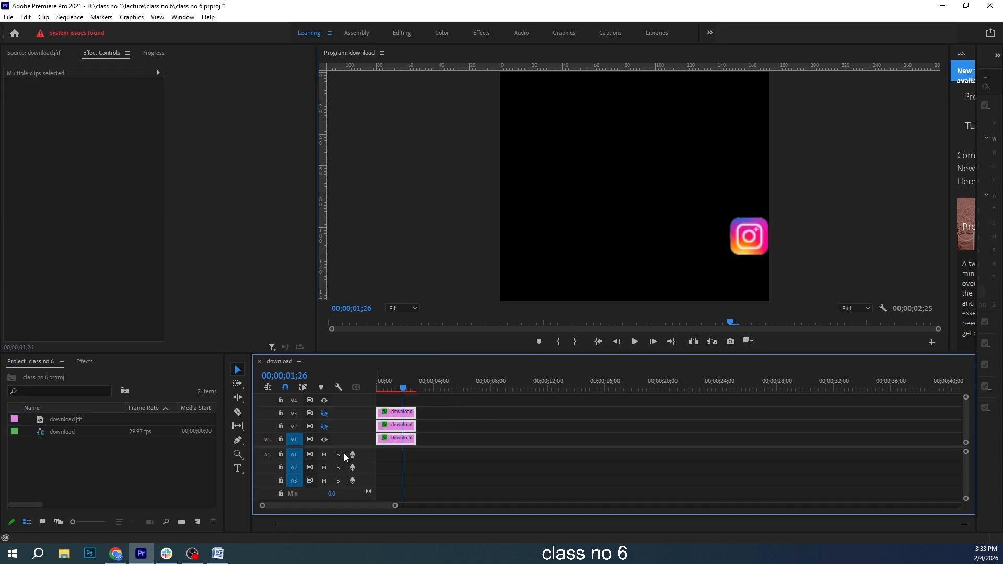
{"action": "key", "text": "Delete"}
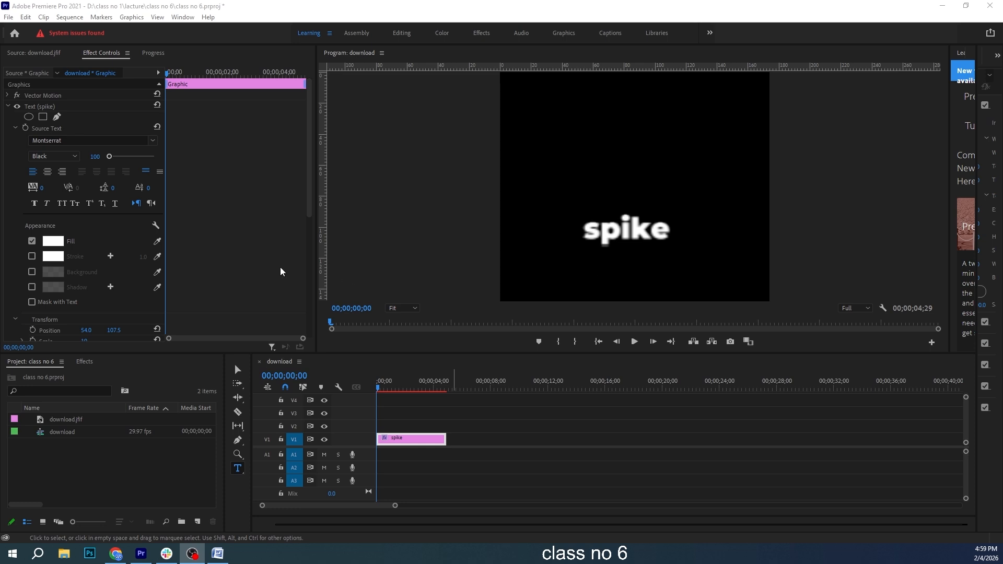
Keyframe the spike text's horizontal Position from -56 at the sequence start to 116 at 00;00;04;22
{"action": "scroll", "coordinate": [186, 252], "scroll_direction": "down", "scroll_amount": 4}
{"action": "scroll", "coordinate": [186, 254], "scroll_direction": "up", "scroll_amount": 4}
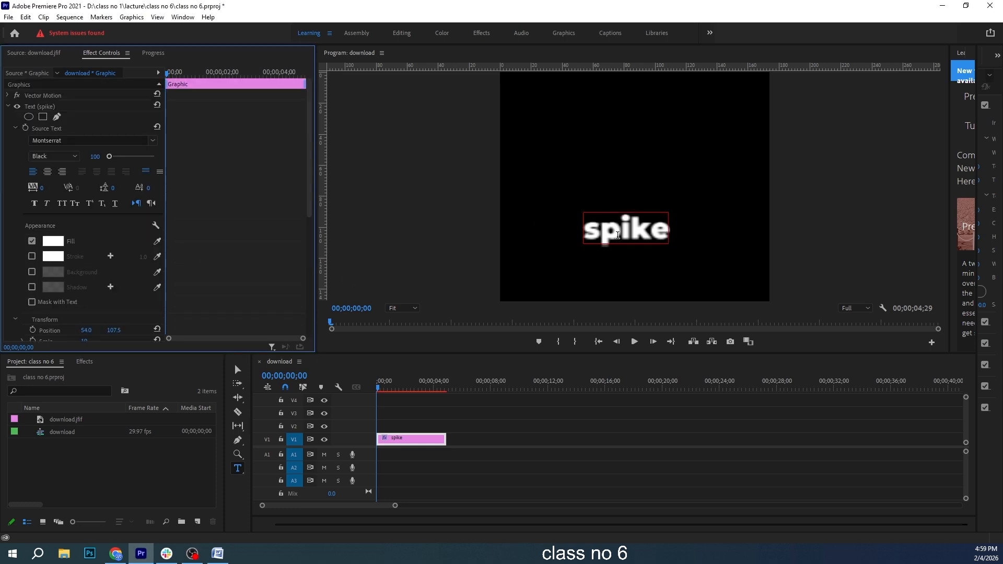
{"action": "scroll", "coordinate": [224, 246], "scroll_direction": "down", "scroll_amount": 4}
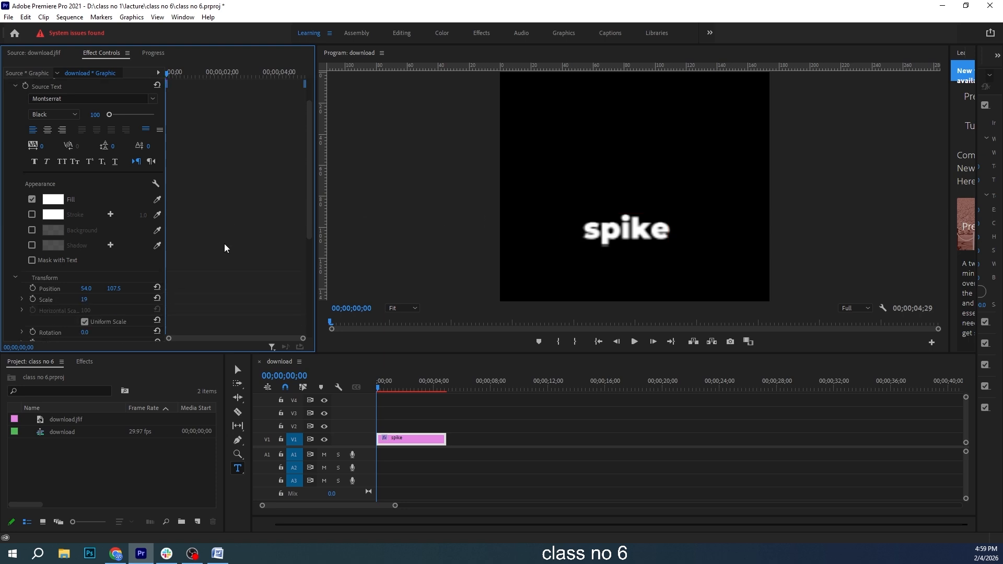
{"action": "left_click_drag", "start_coordinate": [86, 225], "coordinate": [48, 225]}
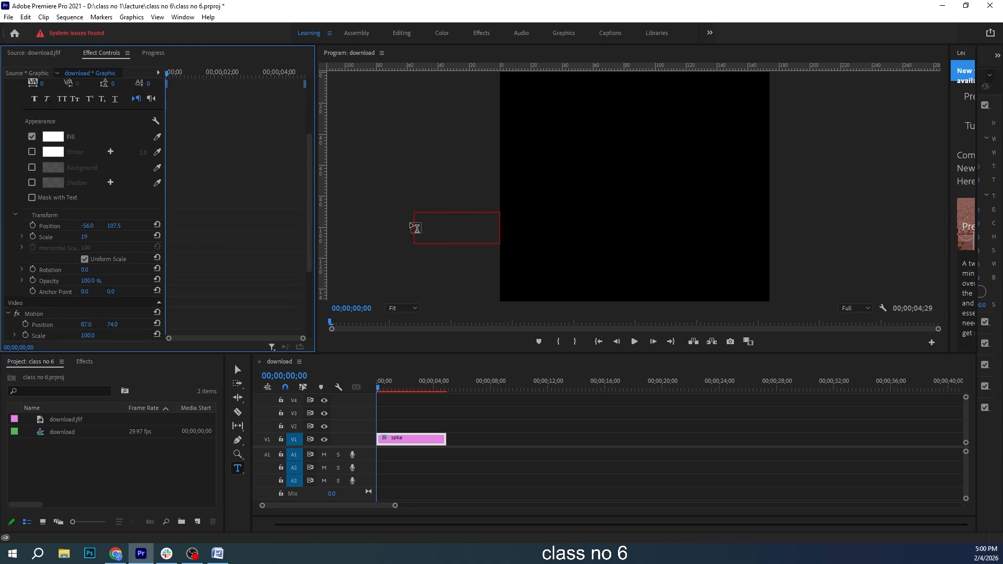
{"action": "left_click", "coordinate": [32, 226]}
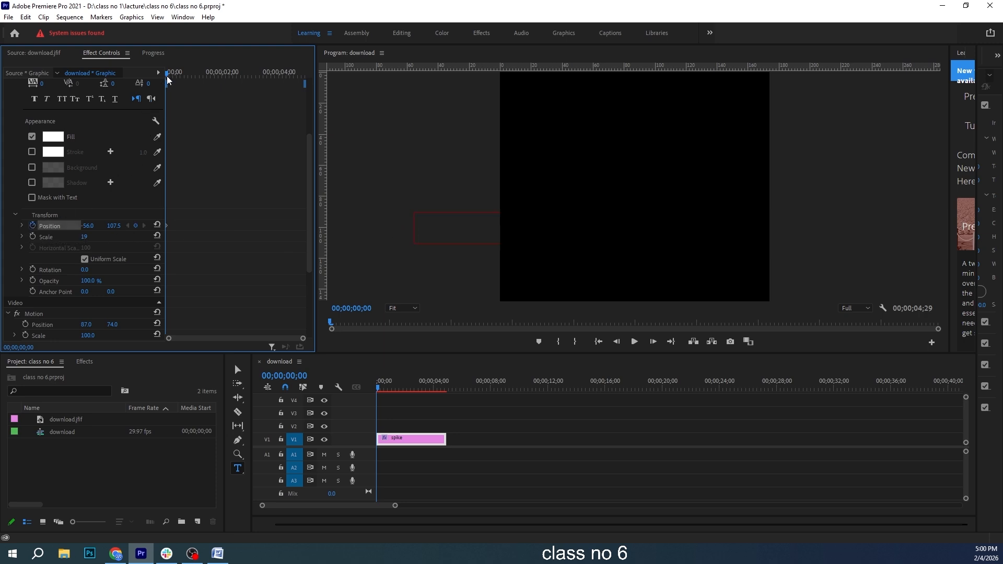
{"action": "left_click_drag", "start_coordinate": [168, 78], "coordinate": [303, 92]}
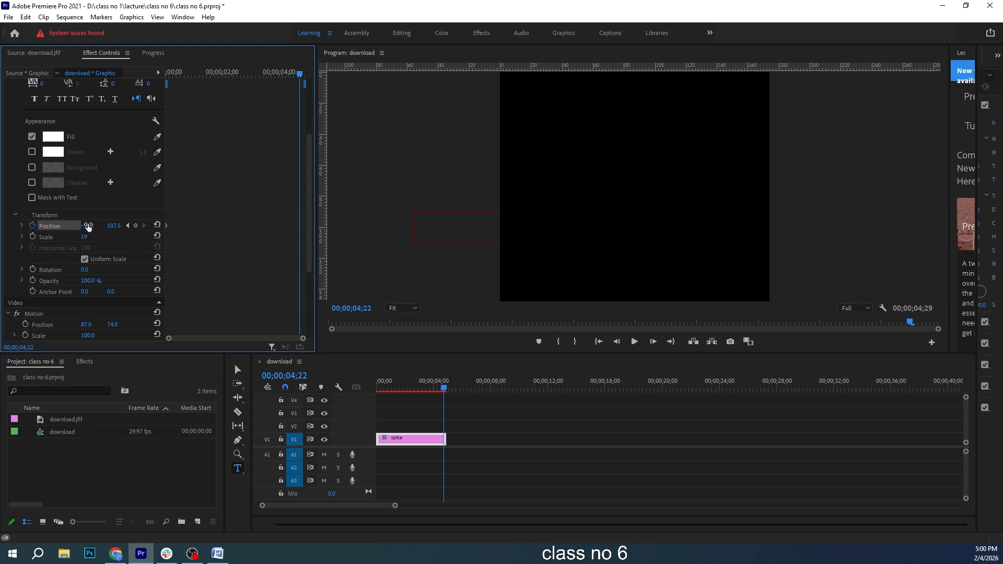
{"action": "left_click_drag", "start_coordinate": [87, 226], "coordinate": [127, 226]}
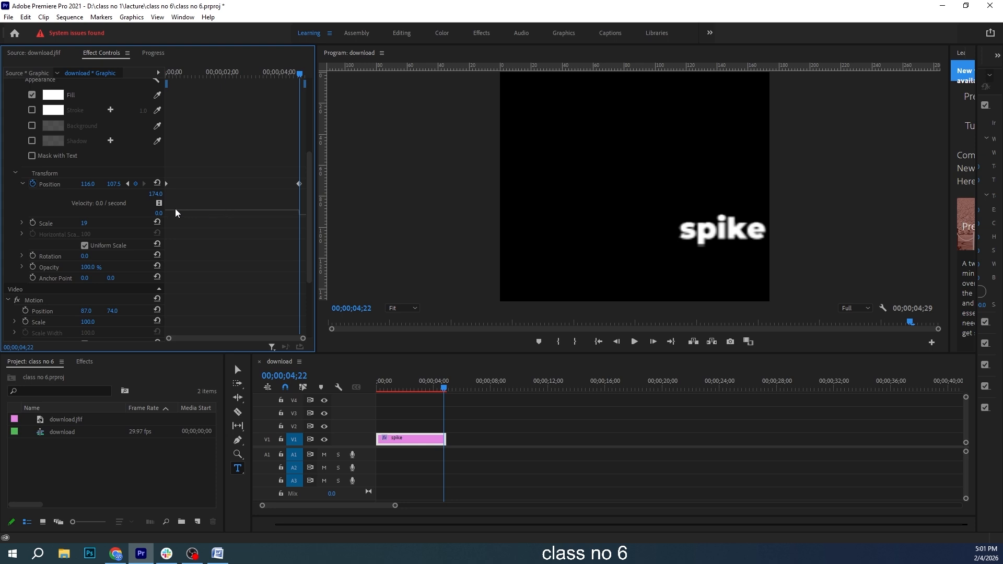
Play the spike text's linear movement from the sequence start
{"action": "left_click_drag", "start_coordinate": [302, 79], "coordinate": [168, 79]}
{"action": "left_click", "coordinate": [634, 342]}
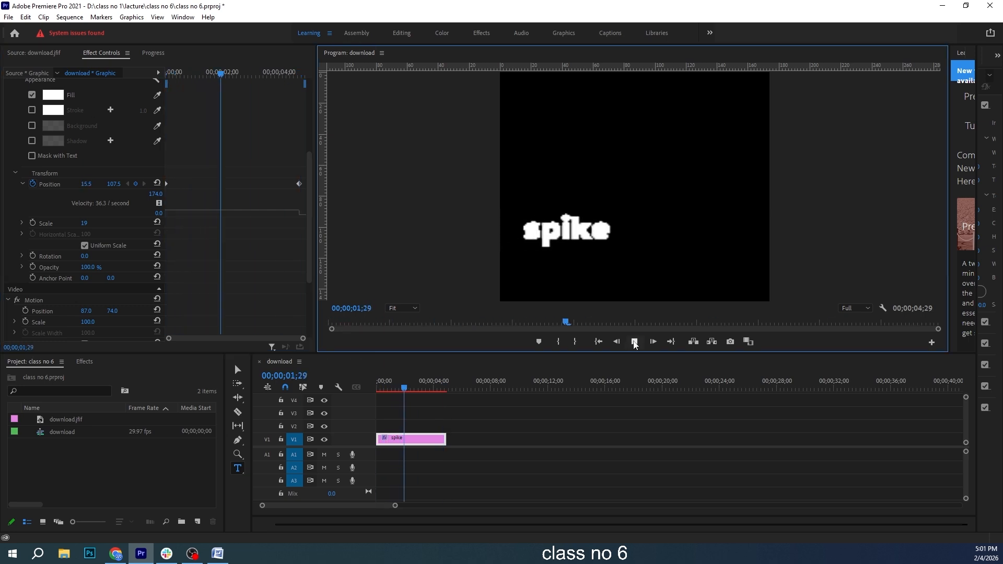
{"action": "left_click", "coordinate": [633, 341]}
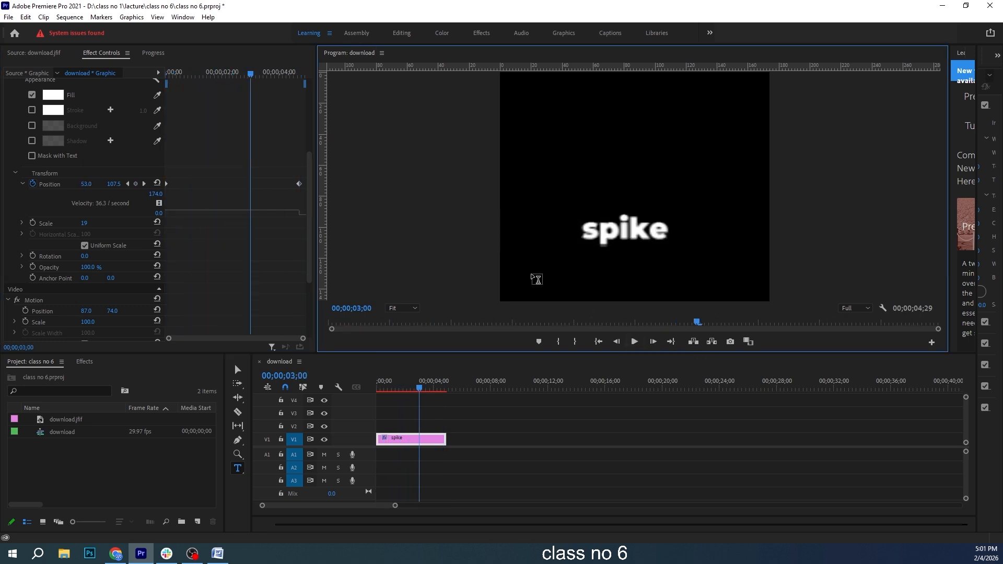
Move the spike text's end Position keyframe to about 00;00;03;00 and replay the movement from the start
{"action": "left_click", "coordinate": [299, 184]}
{"action": "left_click_drag", "start_coordinate": [299, 184], "coordinate": [252, 185]}
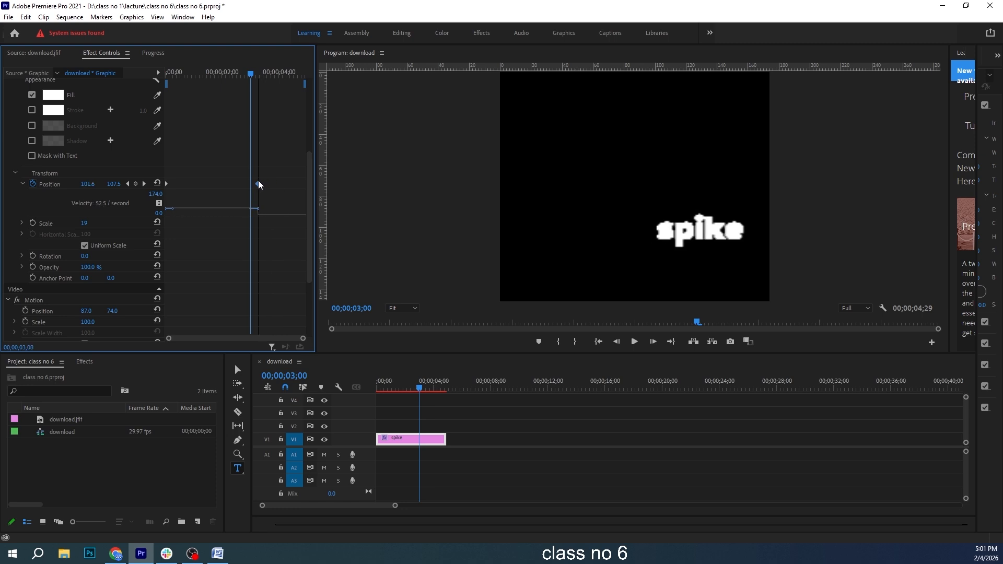
{"action": "left_click_drag", "start_coordinate": [254, 75], "coordinate": [139, 77]}
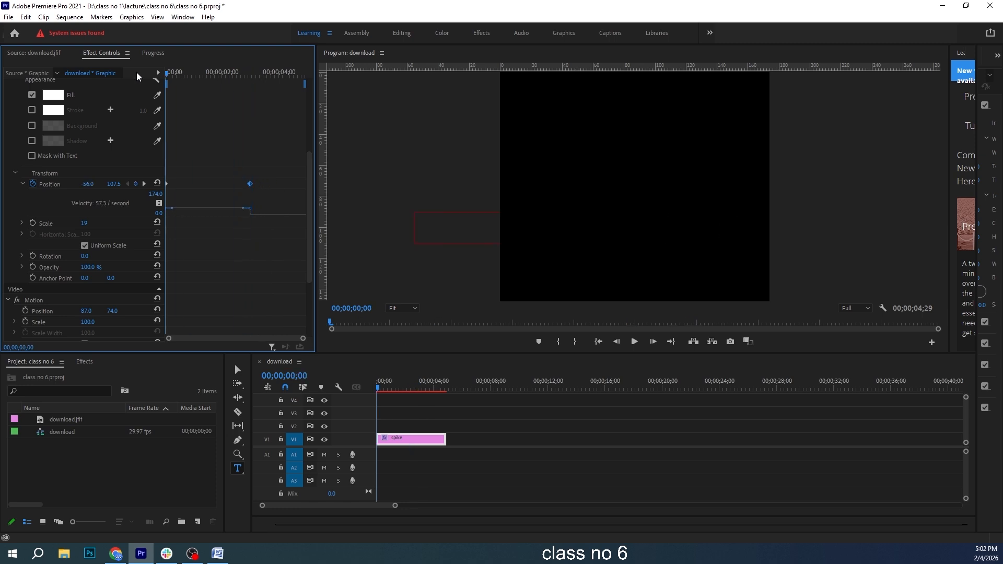
{"action": "left_click", "coordinate": [634, 342]}
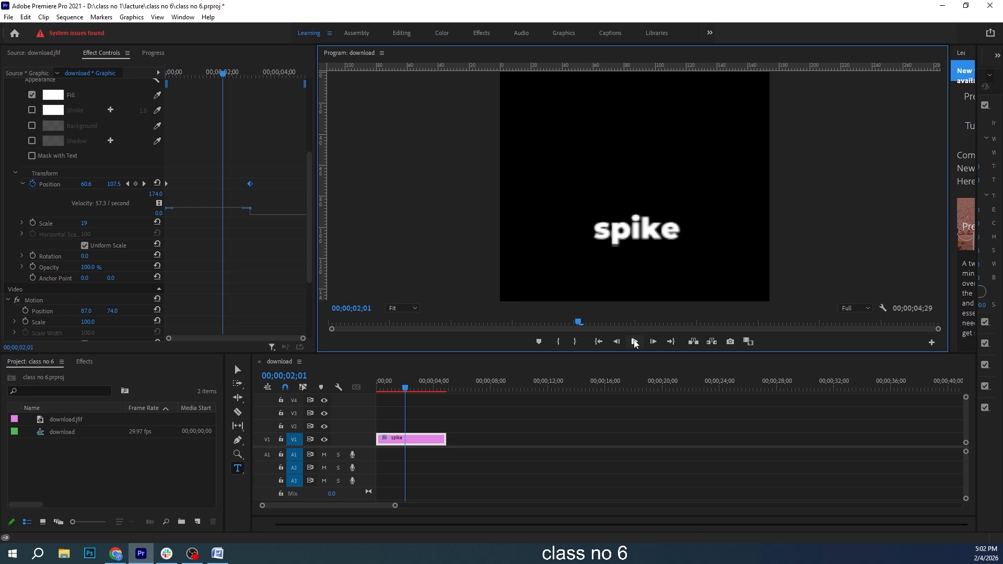
{"action": "key", "text": "ctrl+z"}
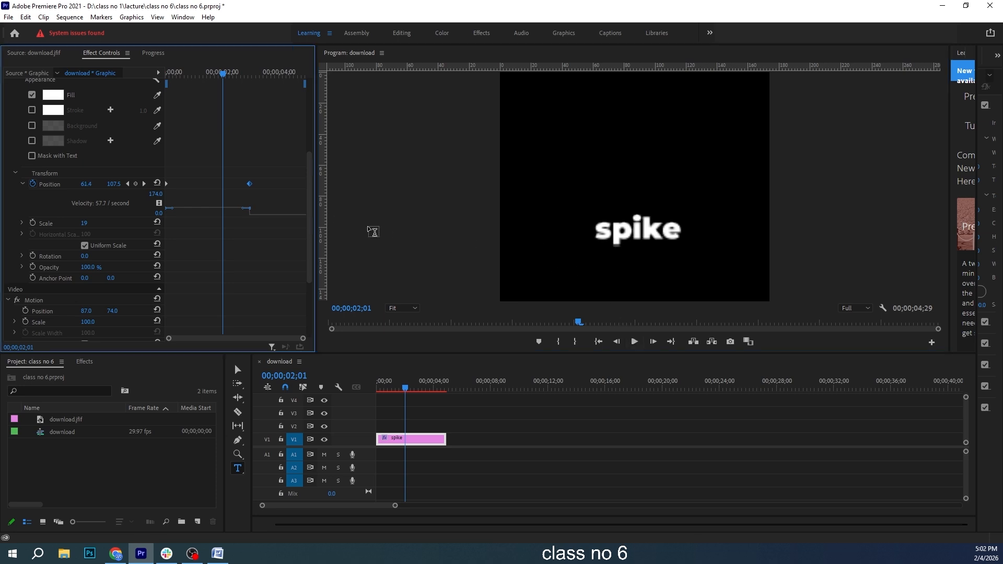
Move the spike text's end Position keyframe to about 00;00;02;00 and replay the faster movement from the start
{"action": "left_click_drag", "start_coordinate": [249, 184], "coordinate": [221, 184]}
{"action": "left_click_drag", "start_coordinate": [222, 72], "coordinate": [127, 80]}
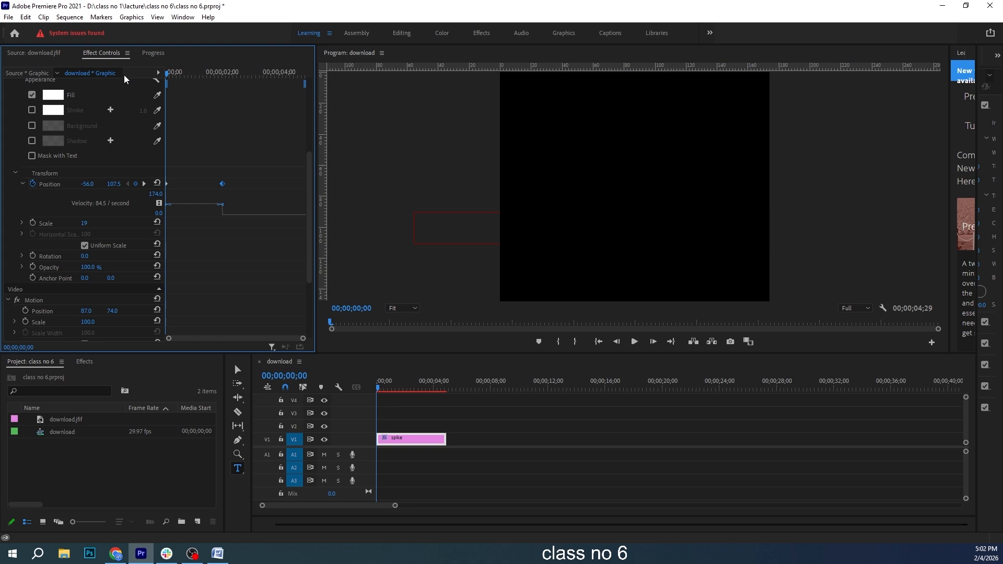
{"action": "left_click", "coordinate": [635, 342]}
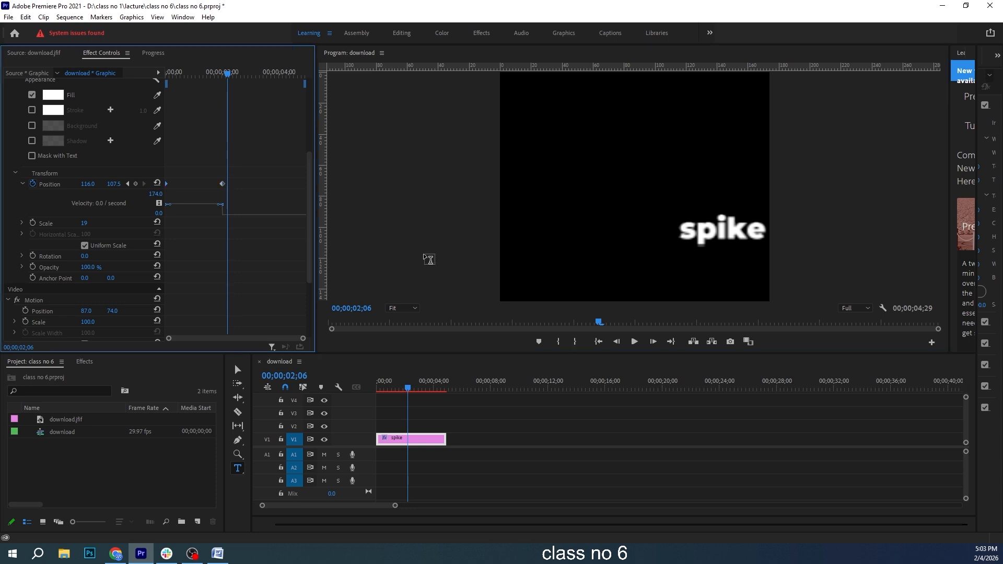
Ease the spike text's first Position keyframe by pulling its velocity down to zero, and play the result from the start
{"action": "left_click_drag", "start_coordinate": [228, 77], "coordinate": [152, 81]}
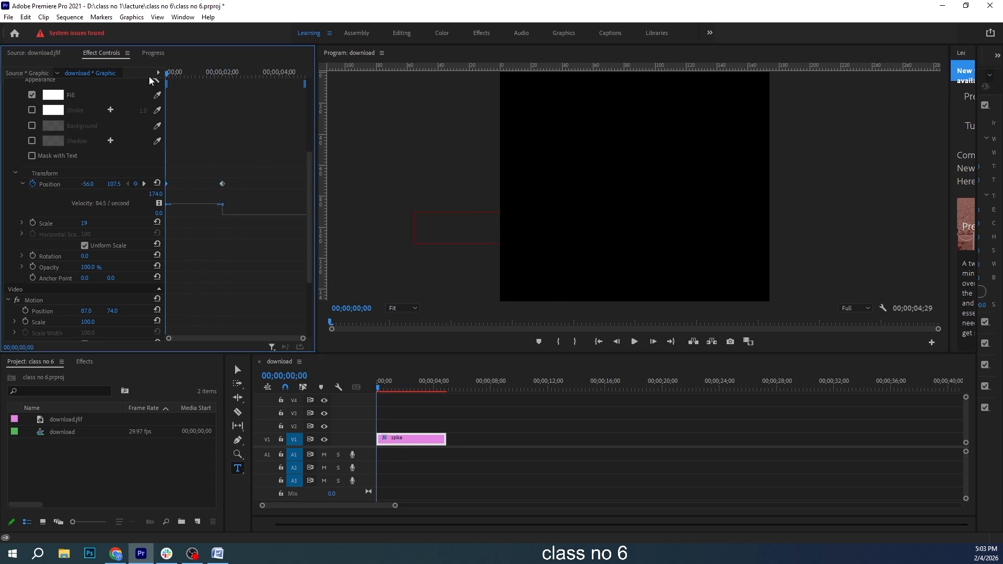
{"action": "left_click_drag", "start_coordinate": [171, 204], "coordinate": [204, 222]}
{"action": "left_click", "coordinate": [634, 341]}
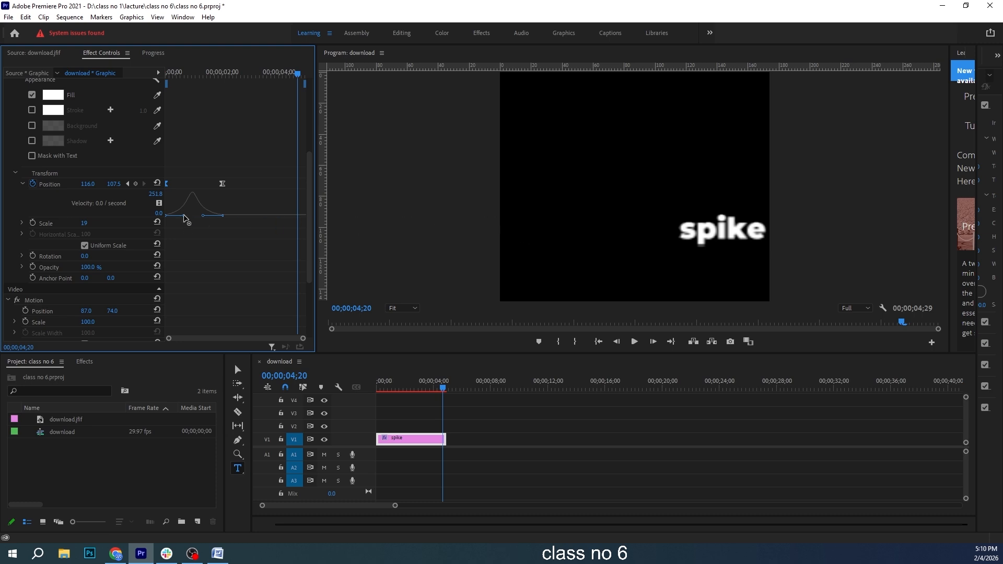
Shorten the first keyframe's ease so the spike text's velocity peaks early, and replay from the sequence start
{"action": "mouse_move", "coordinate": [184, 219]}
{"action": "left_mouse_down"}
{"action": "mouse_move", "coordinate": [173, 220]}
{"action": "mouse_move", "coordinate": [195, 218]}
{"action": "mouse_move", "coordinate": [178, 220]}
{"action": "left_mouse_up"}
{"action": "left_click_drag", "start_coordinate": [298, 72], "coordinate": [157, 69]}
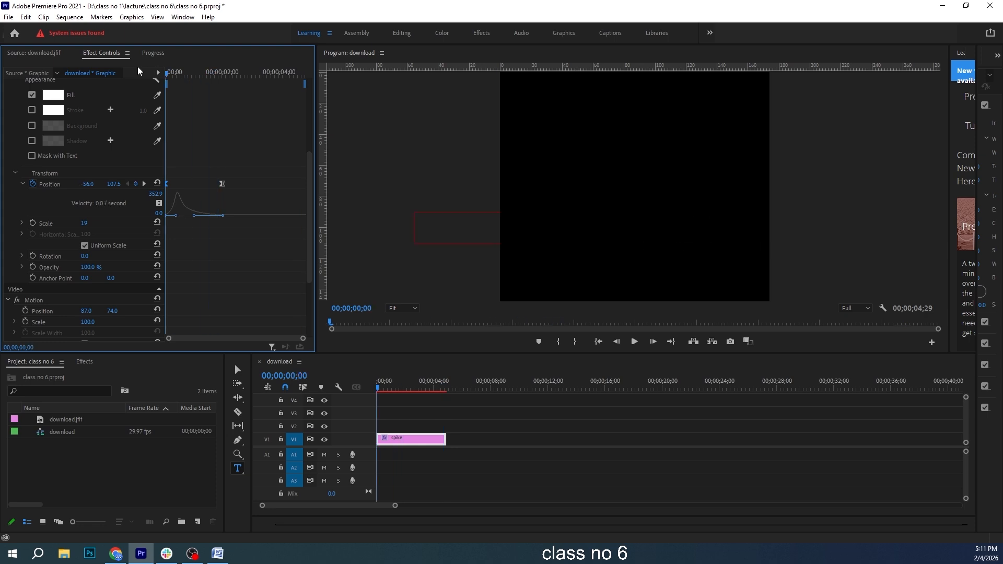
{"action": "left_click", "coordinate": [634, 342]}
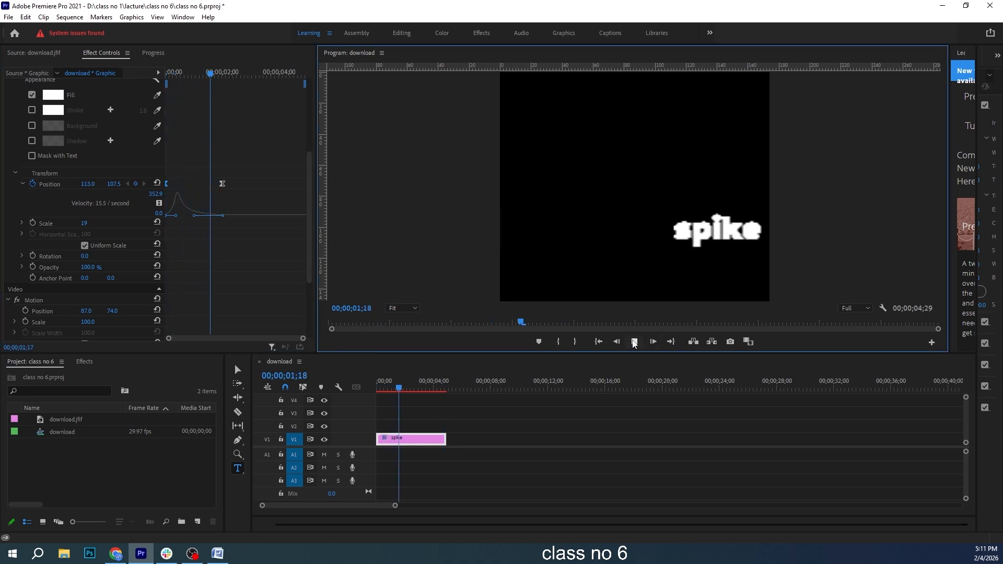